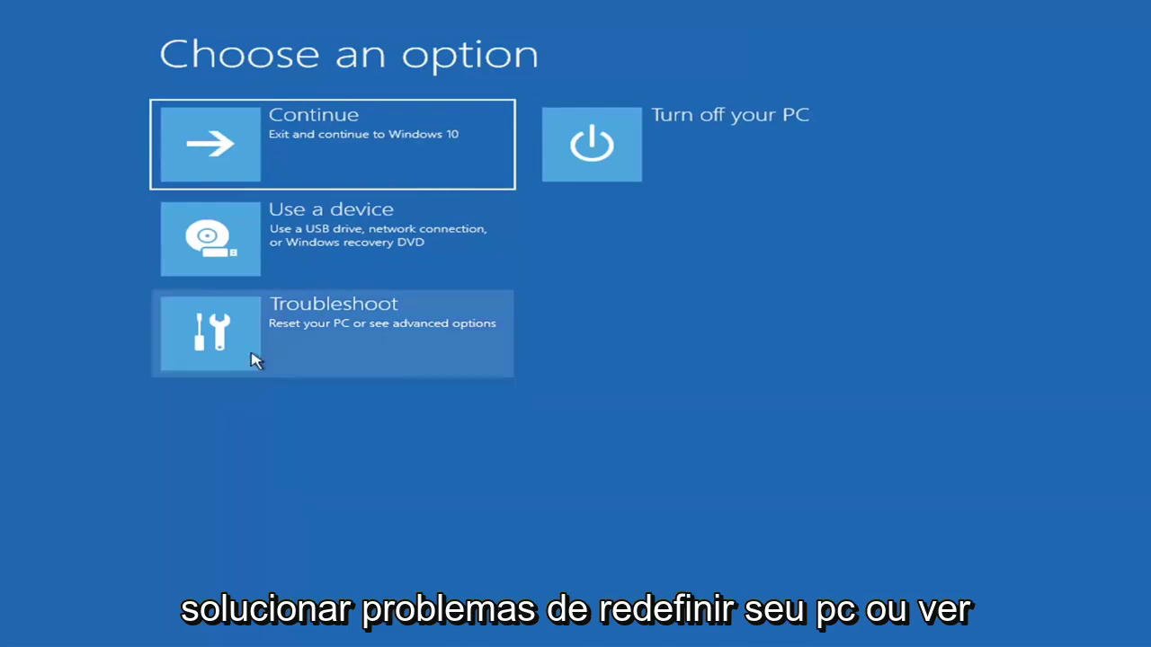
Run Startup Repair from the advanced troubleshooting options
left_click(427, 340)
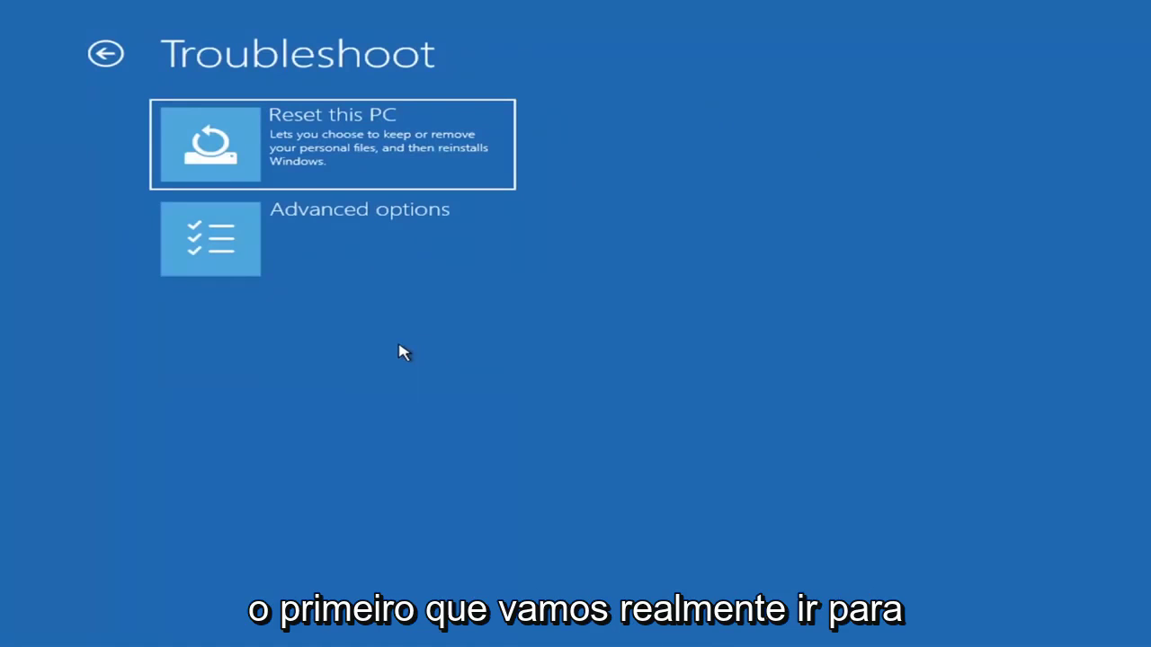
left_click(364, 244)
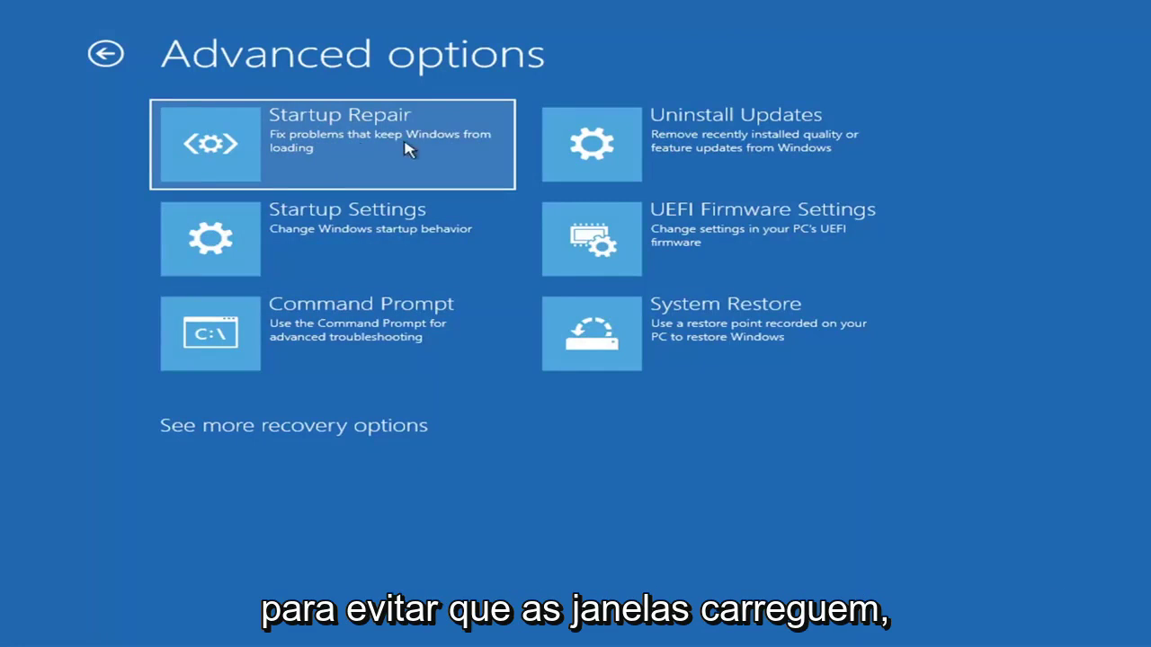
left_click(313, 155)
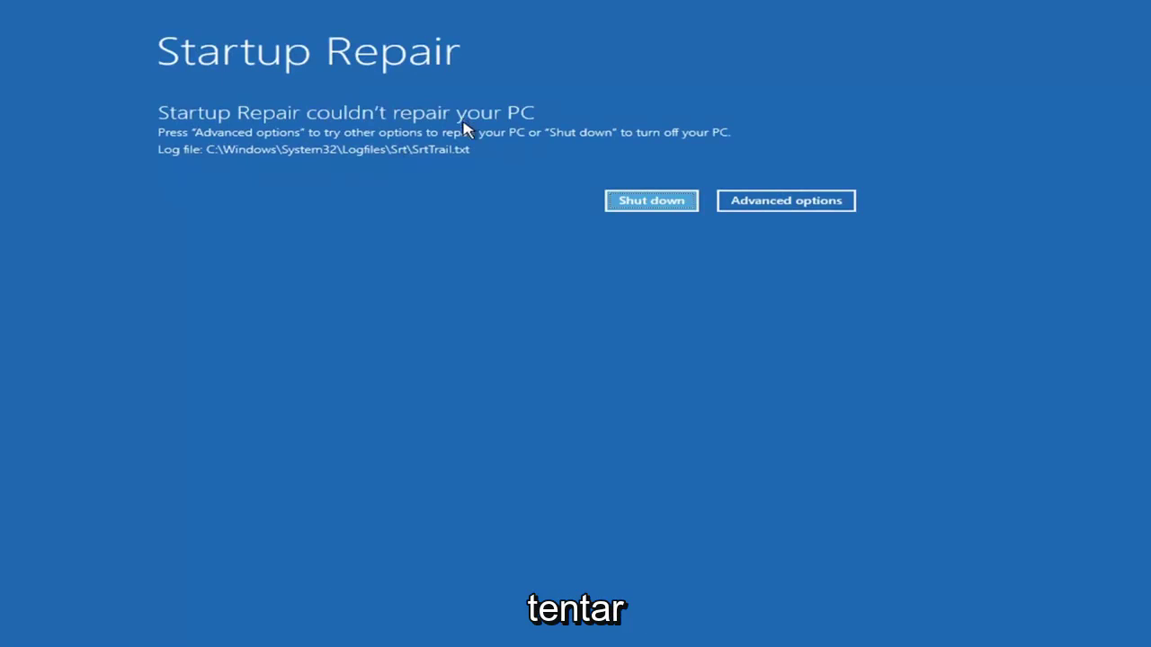
Return to the advanced troubleshooting options and examine which boot options Startup Settings offers, including Safe Mode
left_click(807, 199)
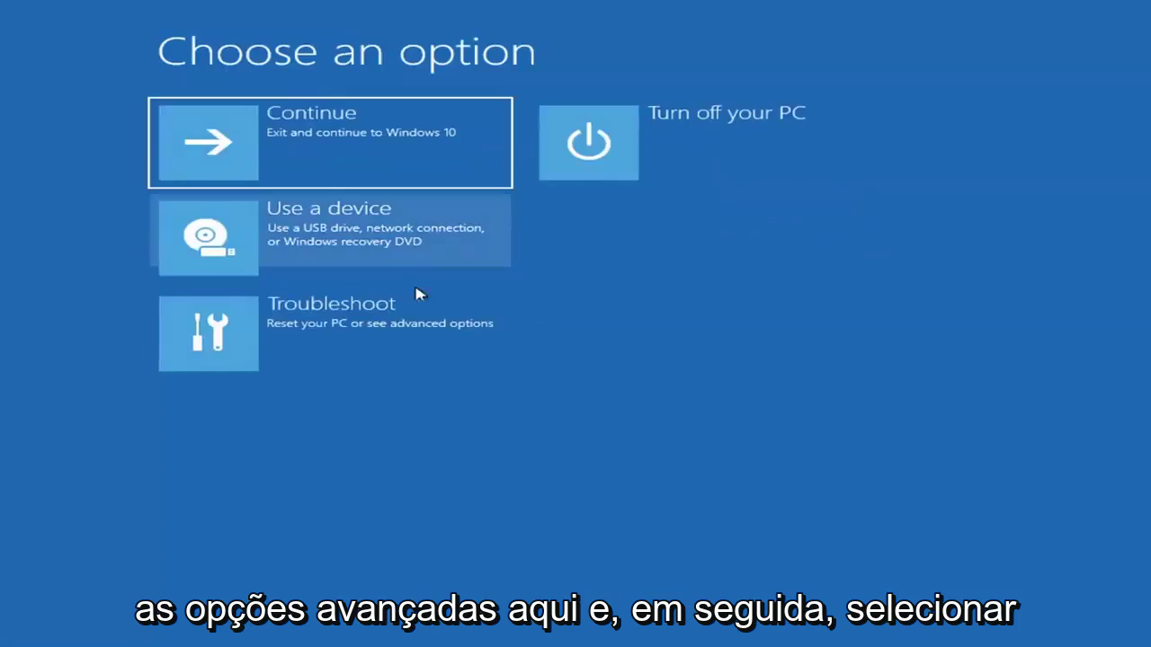
left_click(353, 335)
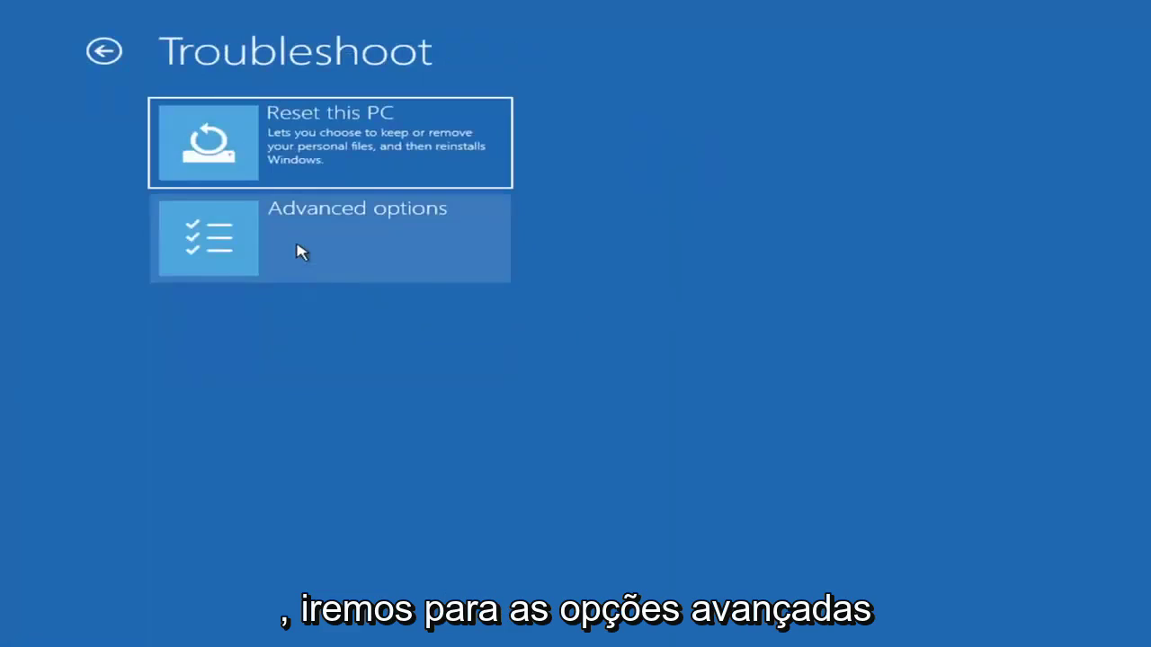
left_click(301, 252)
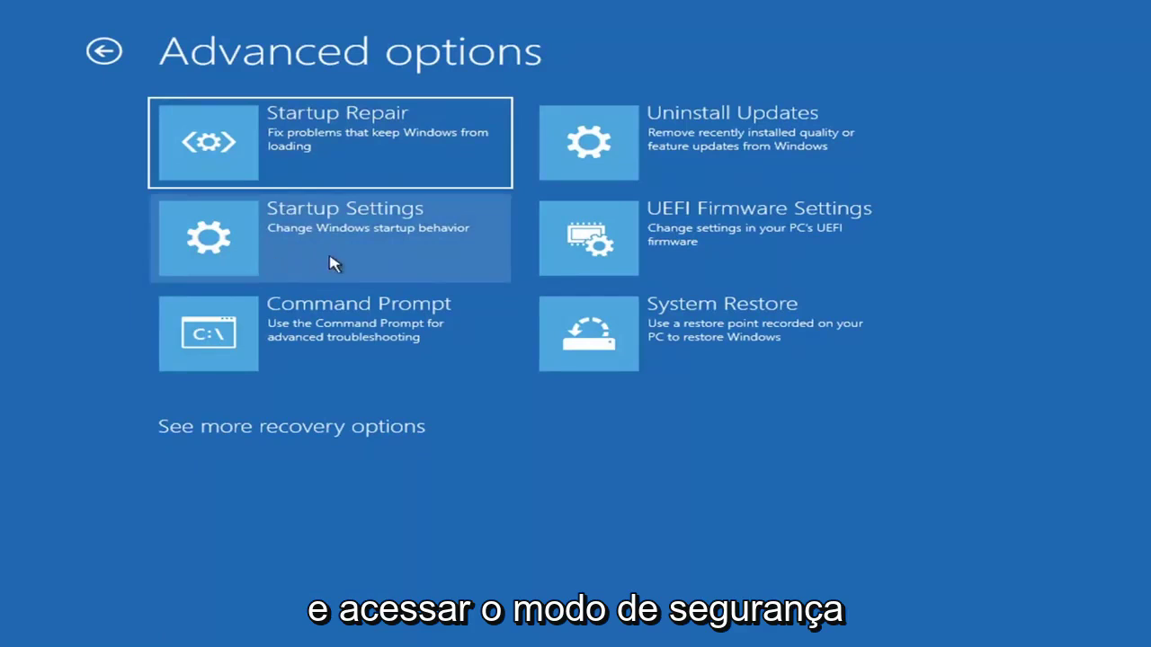
left_click(296, 240)
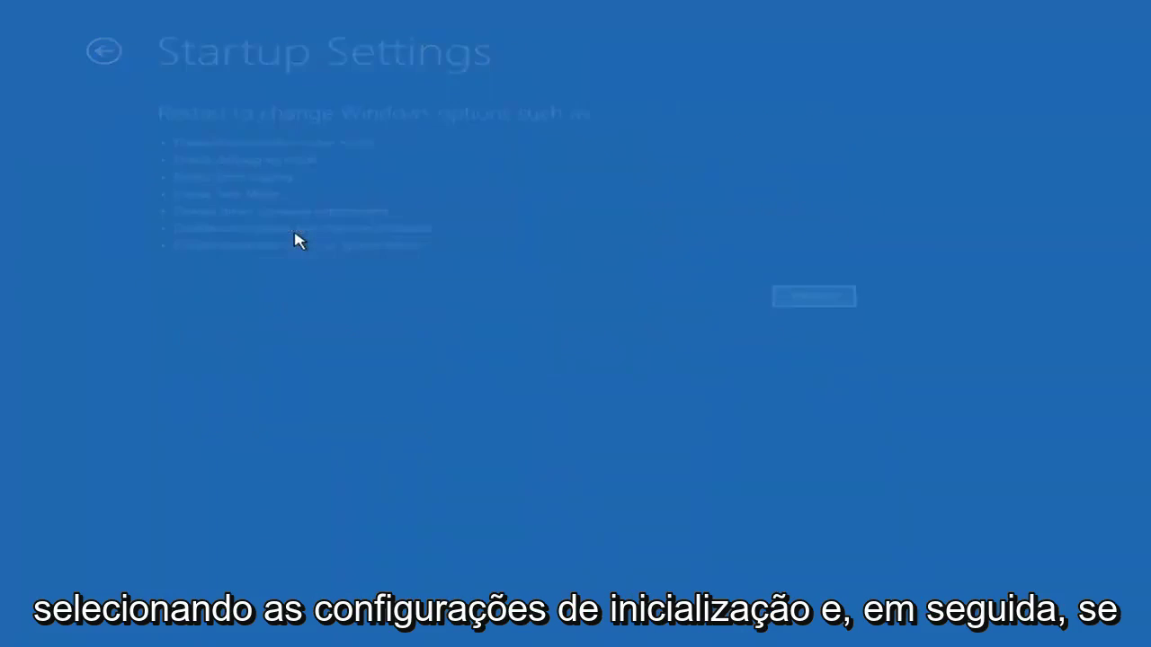
left_click(786, 298)
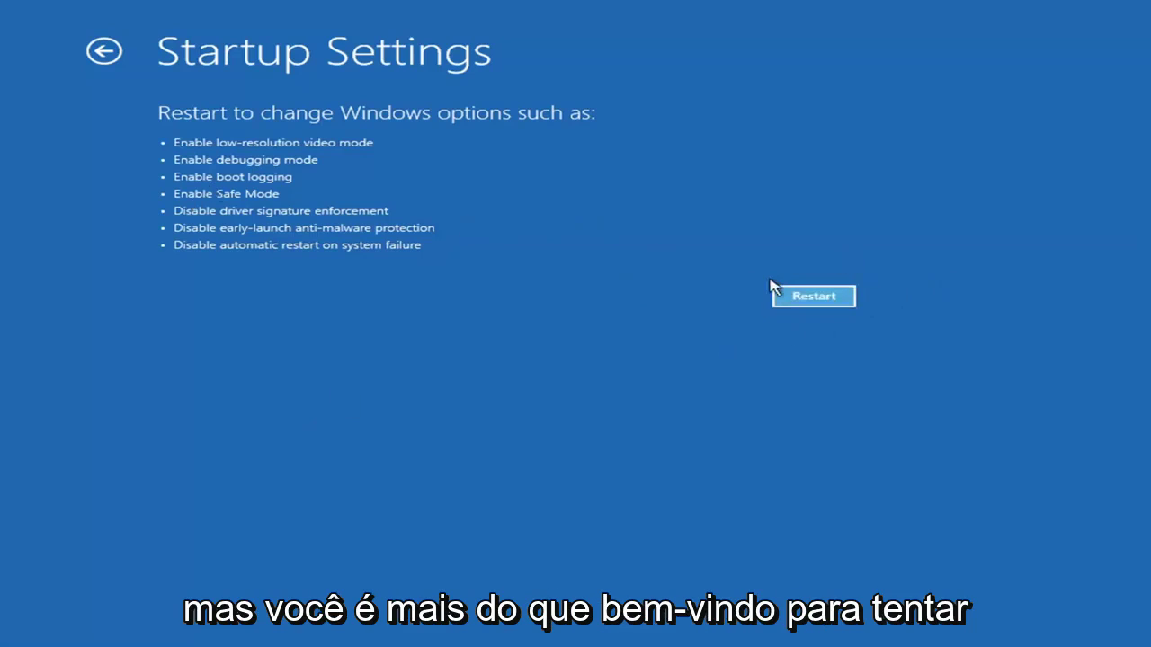
left_click(836, 294)
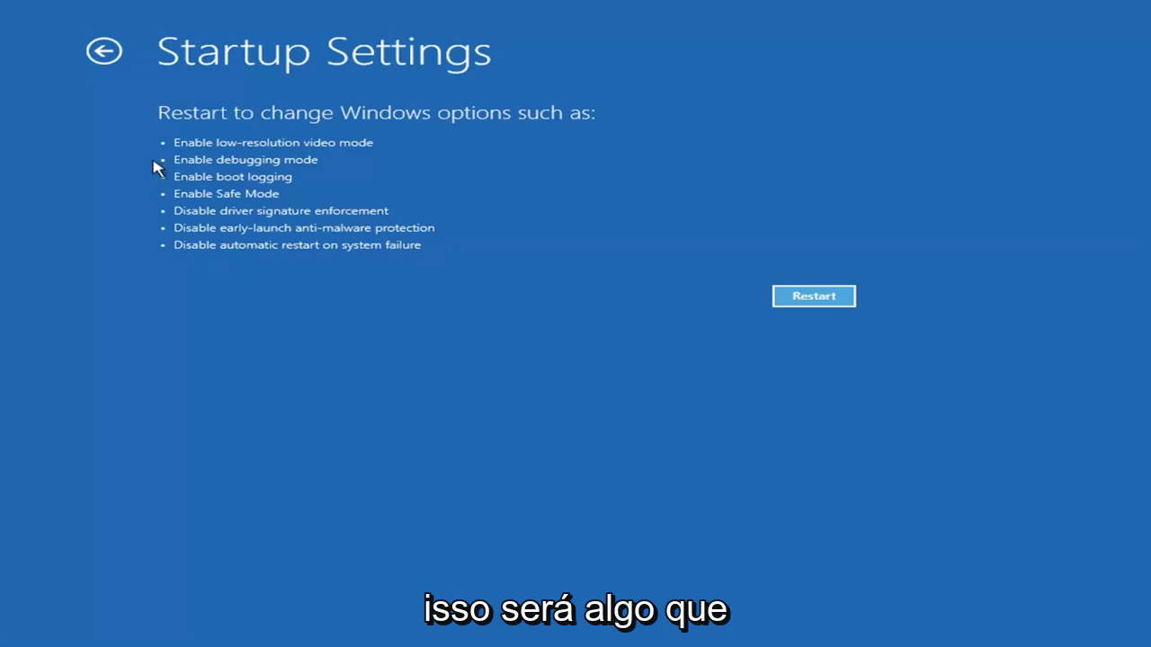
left_click(101, 51)
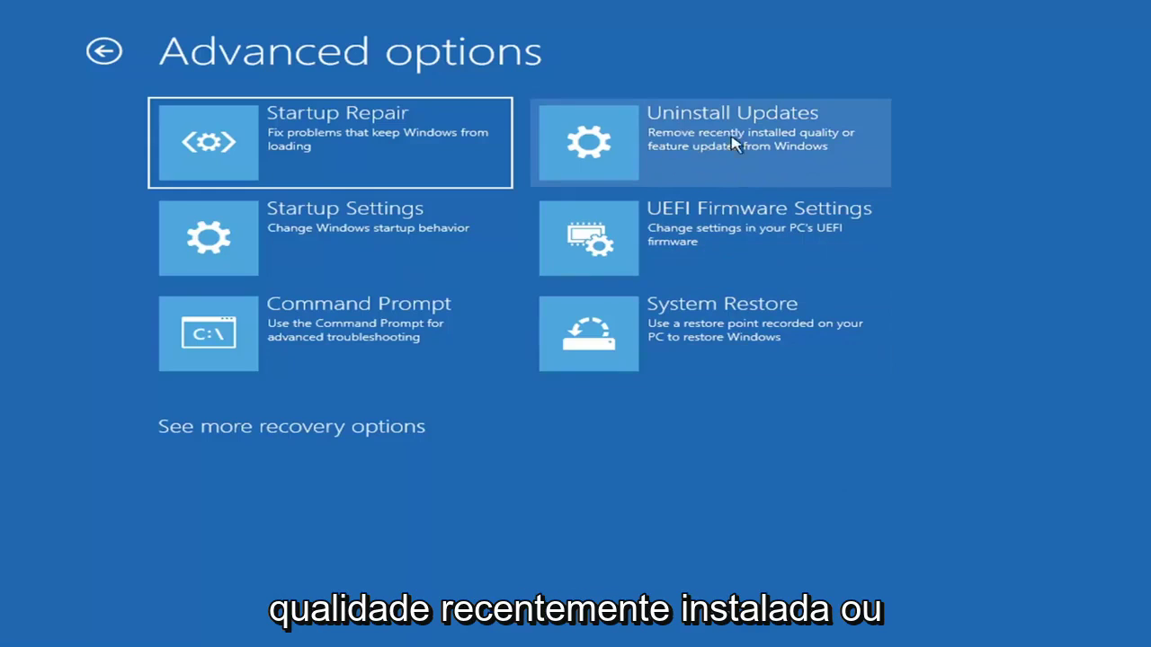
Examine the Uninstall Updates choices for quality and feature updates, and return to the advanced options
left_click(673, 148)
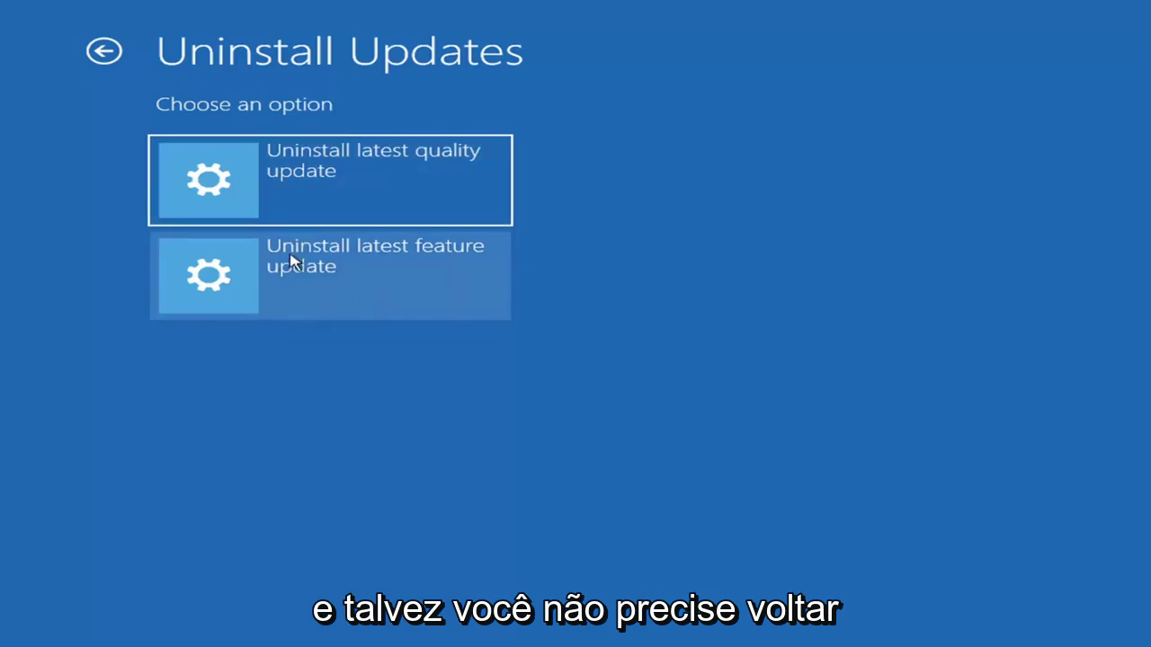
left_click(118, 49)
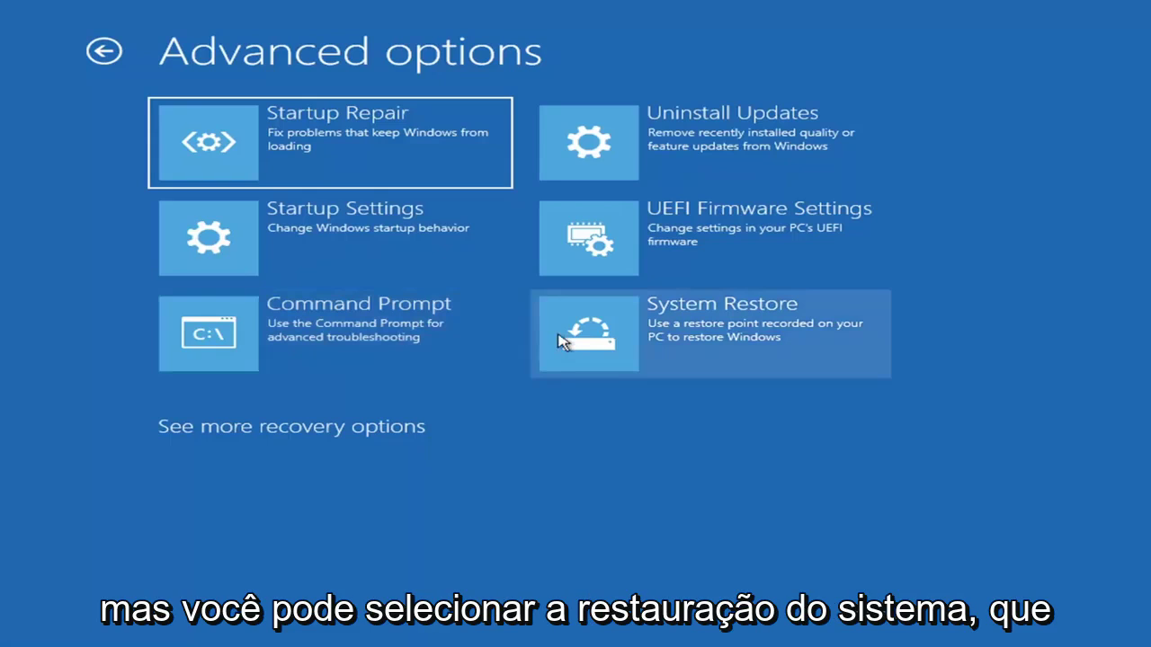
Restore Windows with System Restore to the 7/9/2021 "Before Updates" restore point, restart the computer and dismiss the completion message
left_click(750, 352)
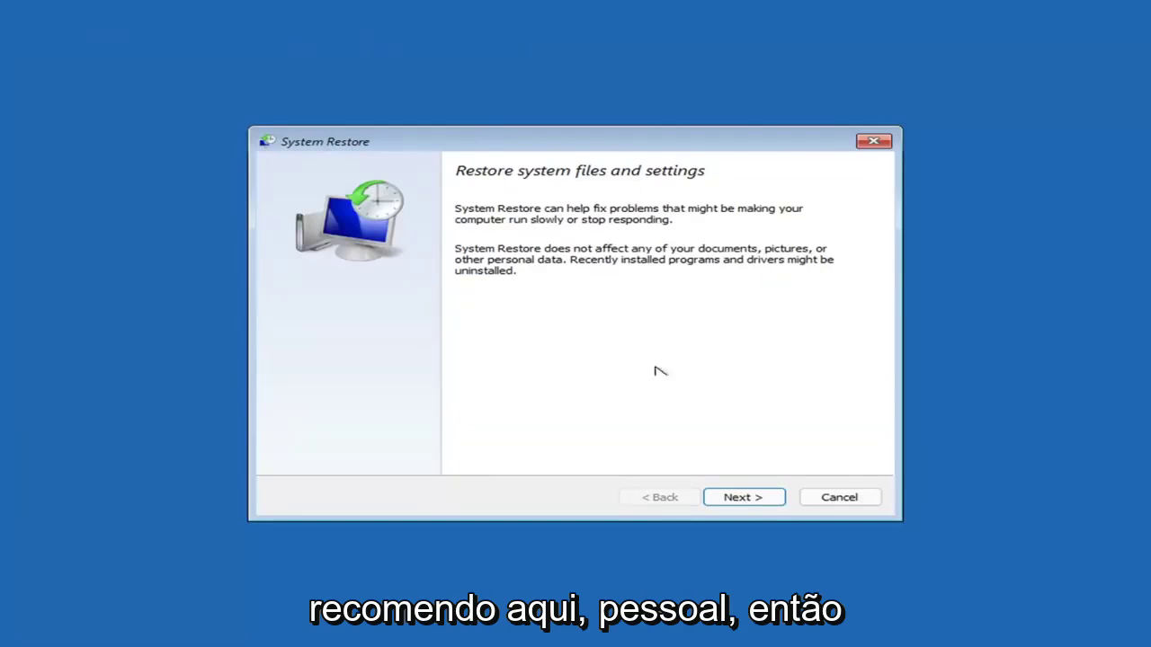
left_click(735, 497)
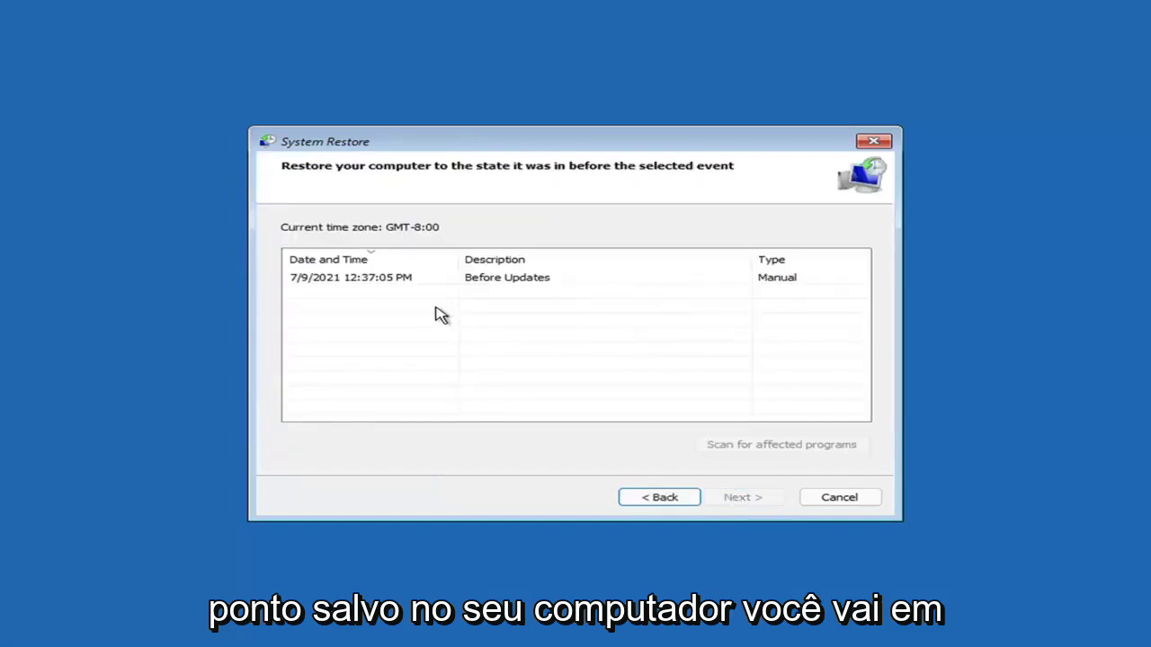
left_click(358, 284)
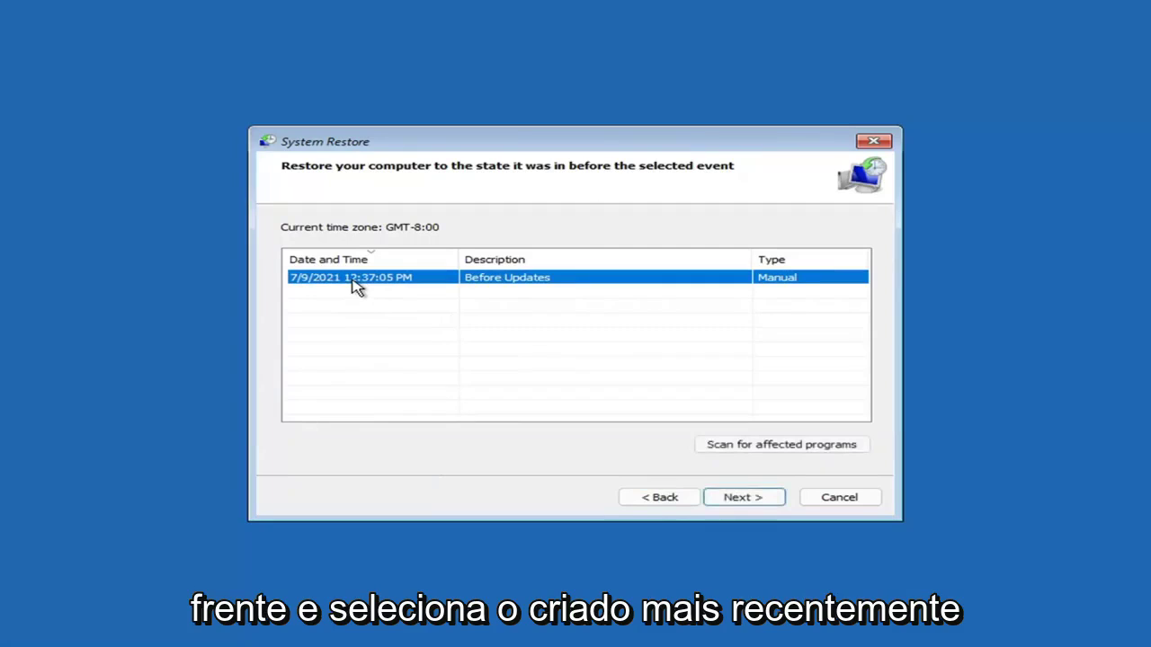
left_click(760, 501)
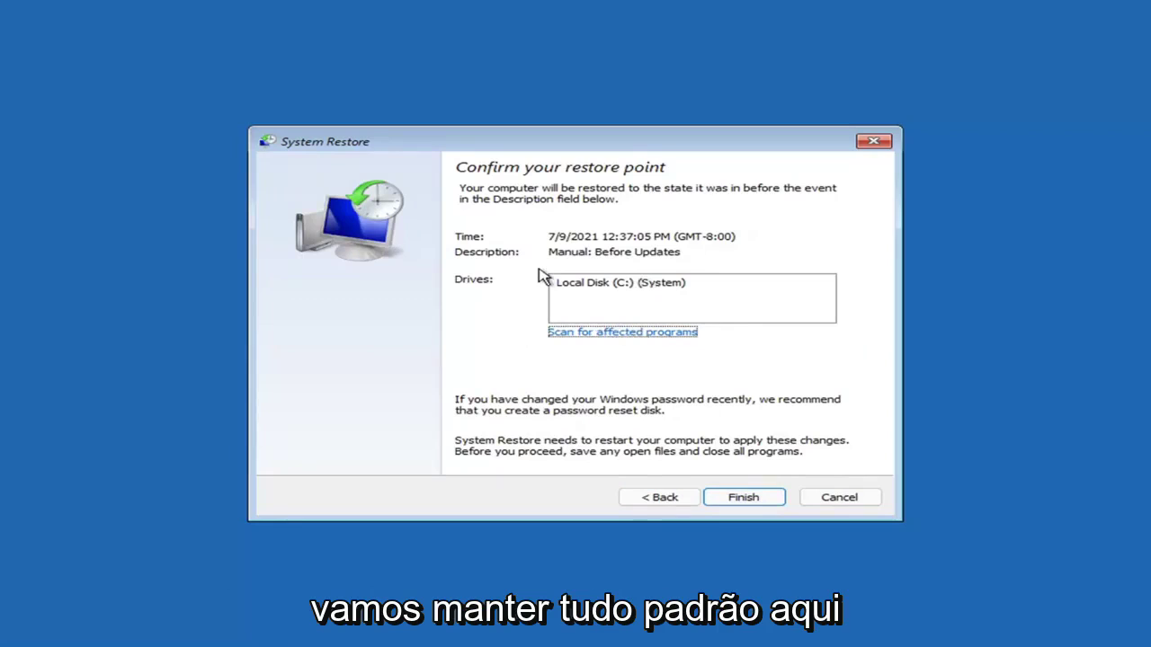
left_click(743, 500)
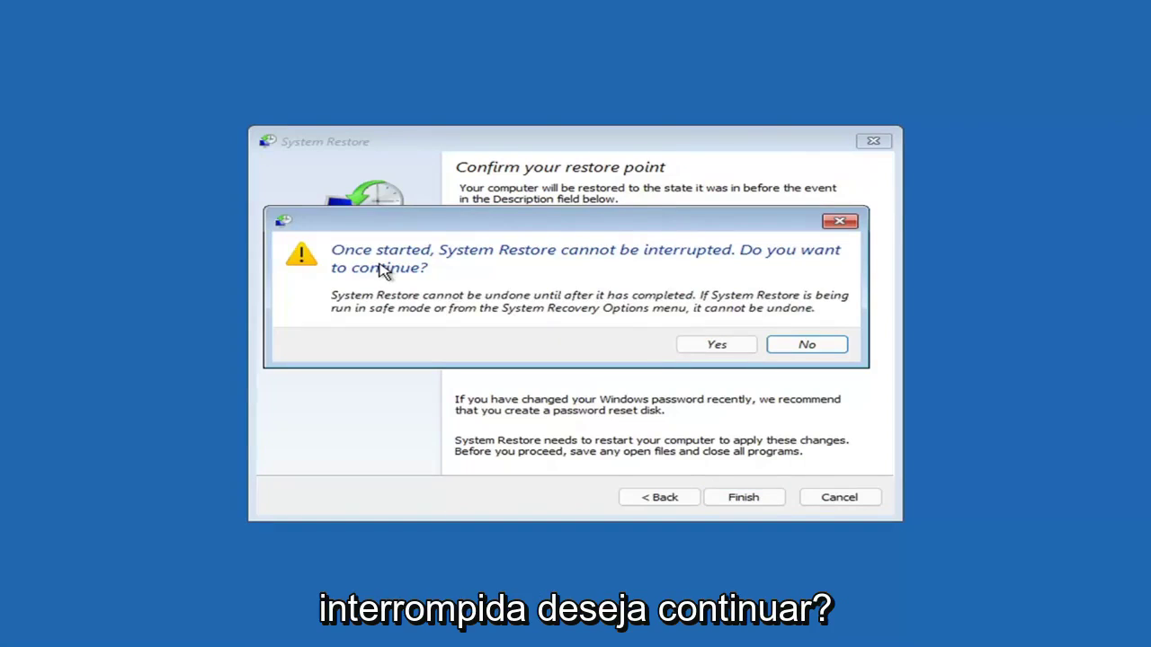
left_click(717, 349)
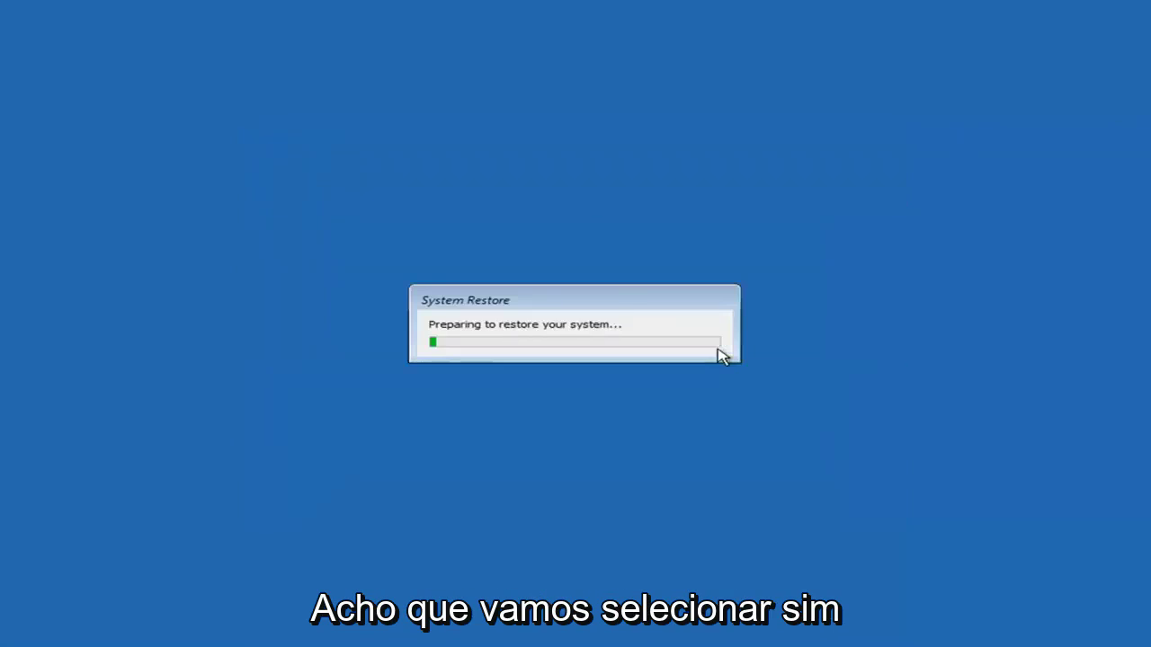
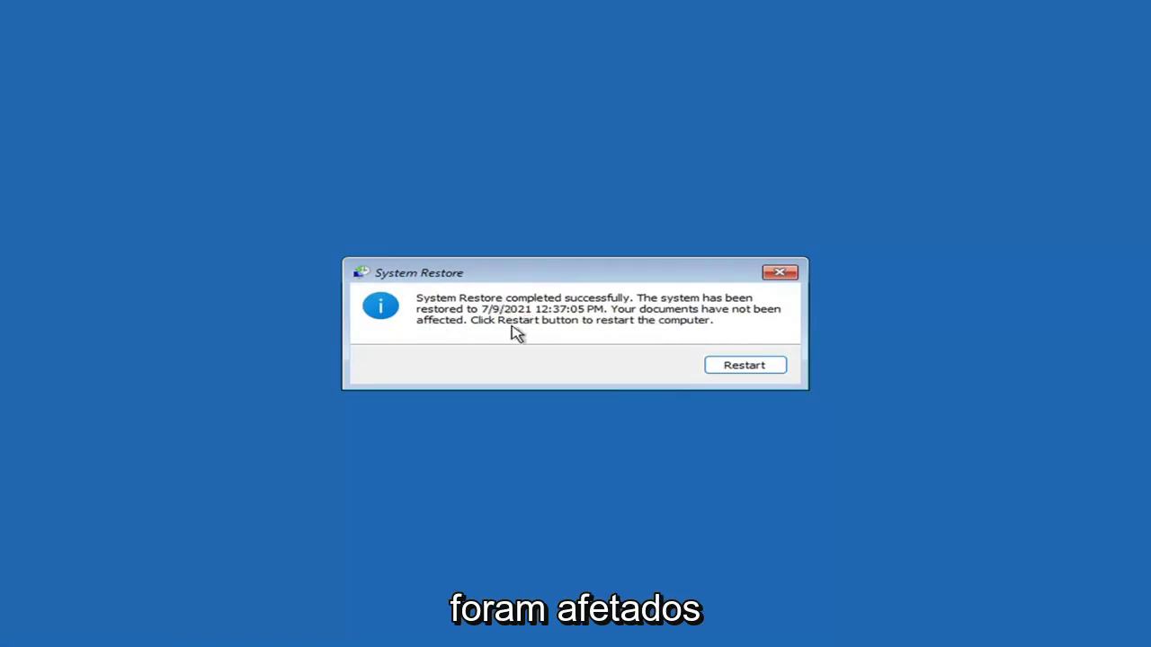
left_click(743, 367)
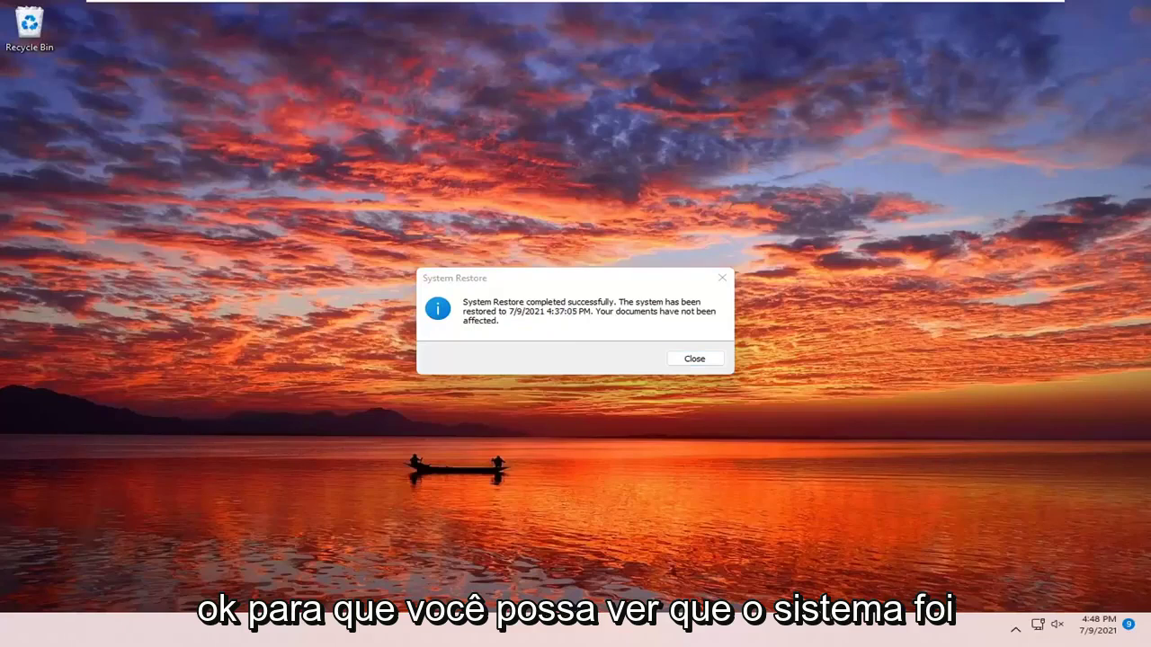
left_click(722, 278)
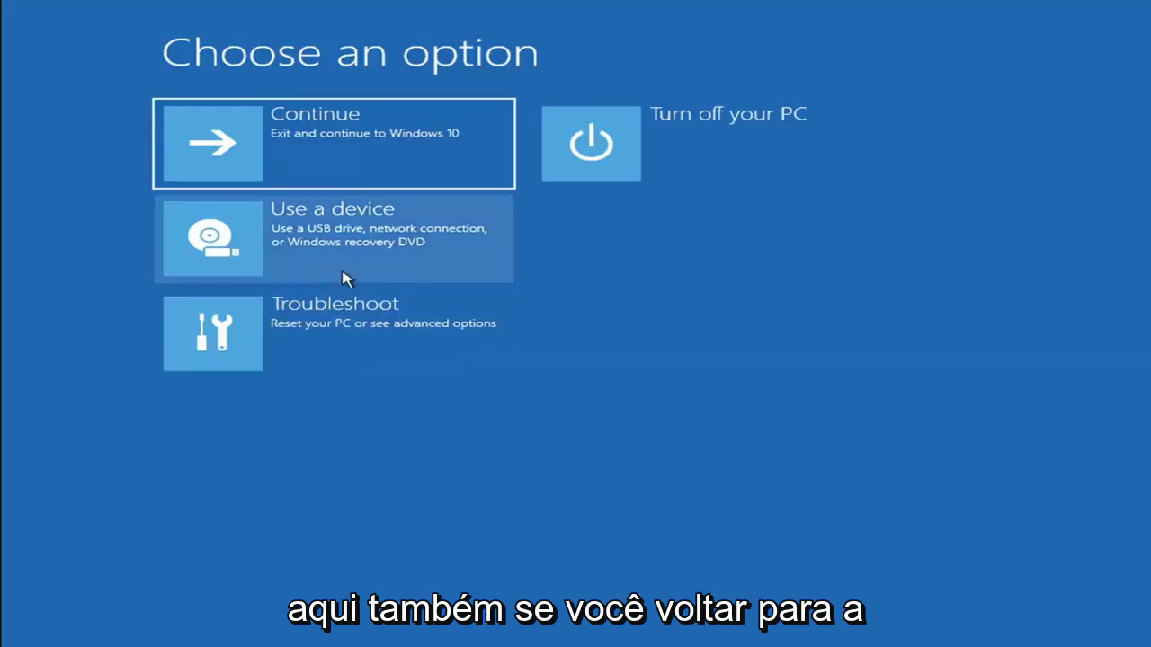
Examine the Reset this PC choices for keeping files or removing everything, and return to the main recovery screen
left_click(293, 349)
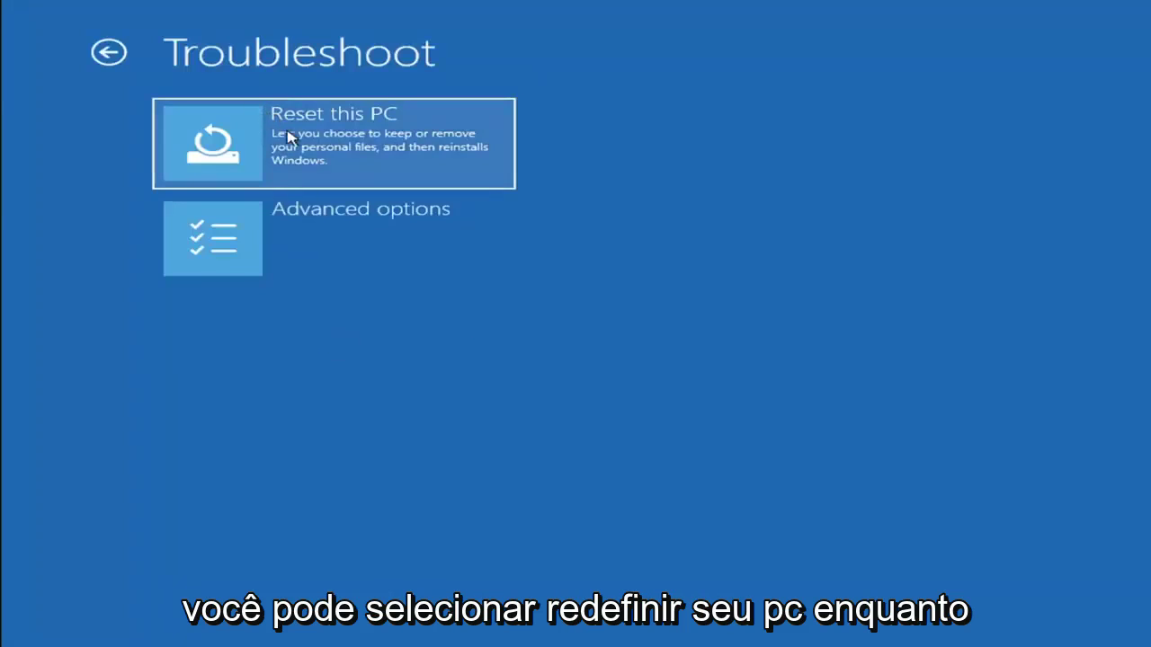
left_click(378, 166)
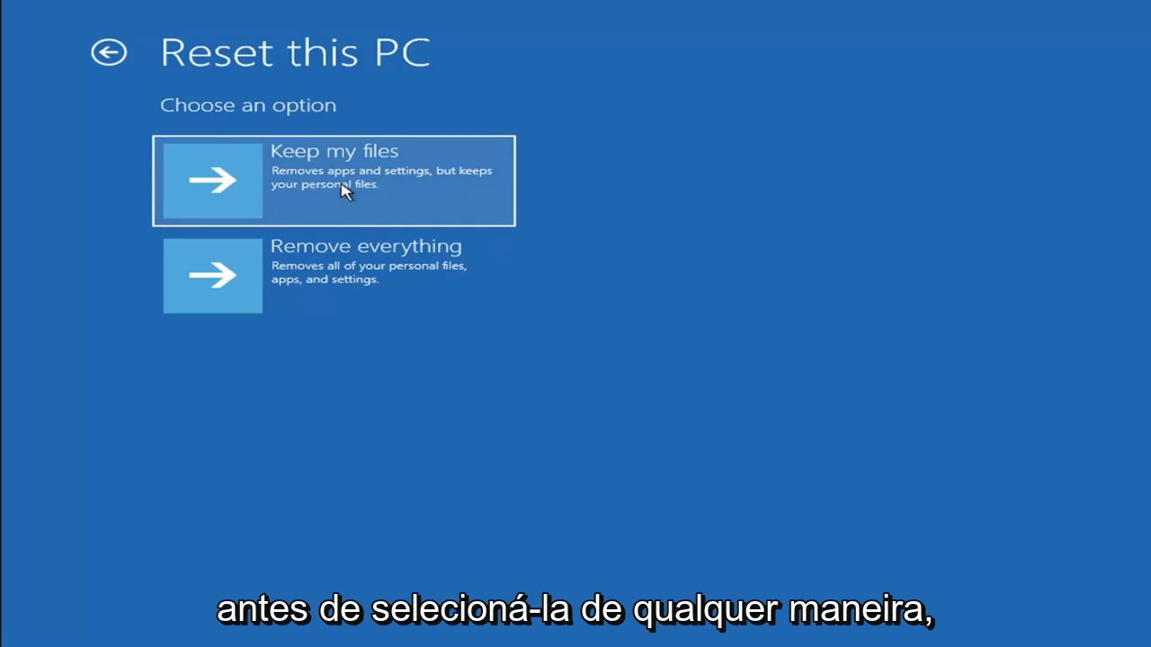
left_click(110, 54)
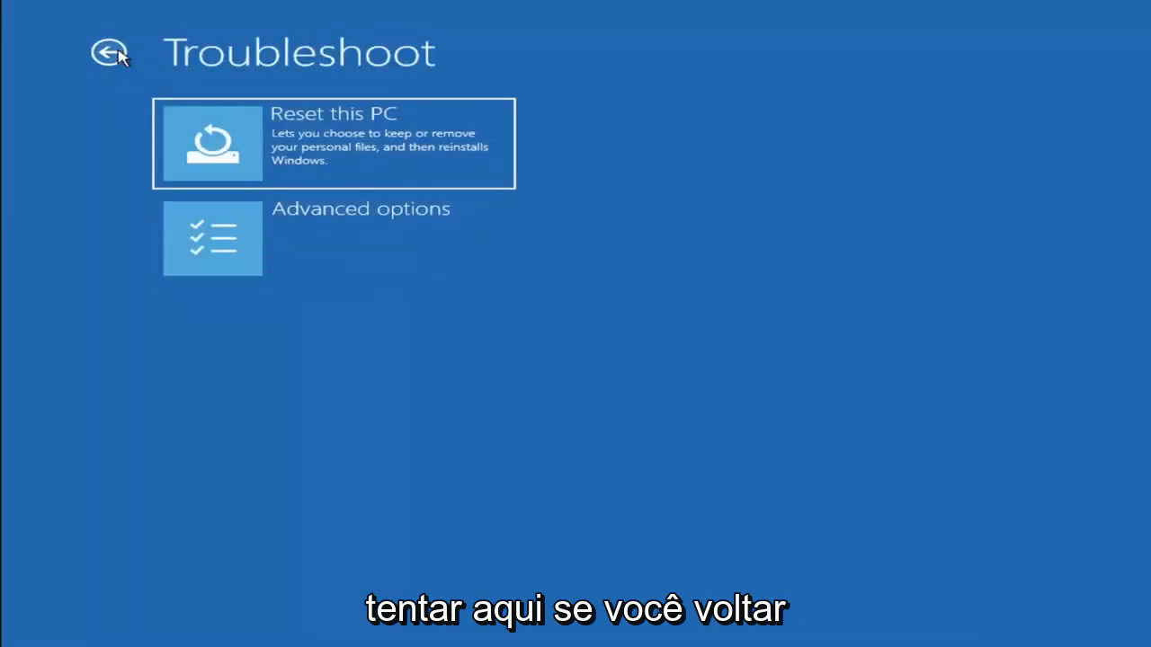
left_click(110, 54)
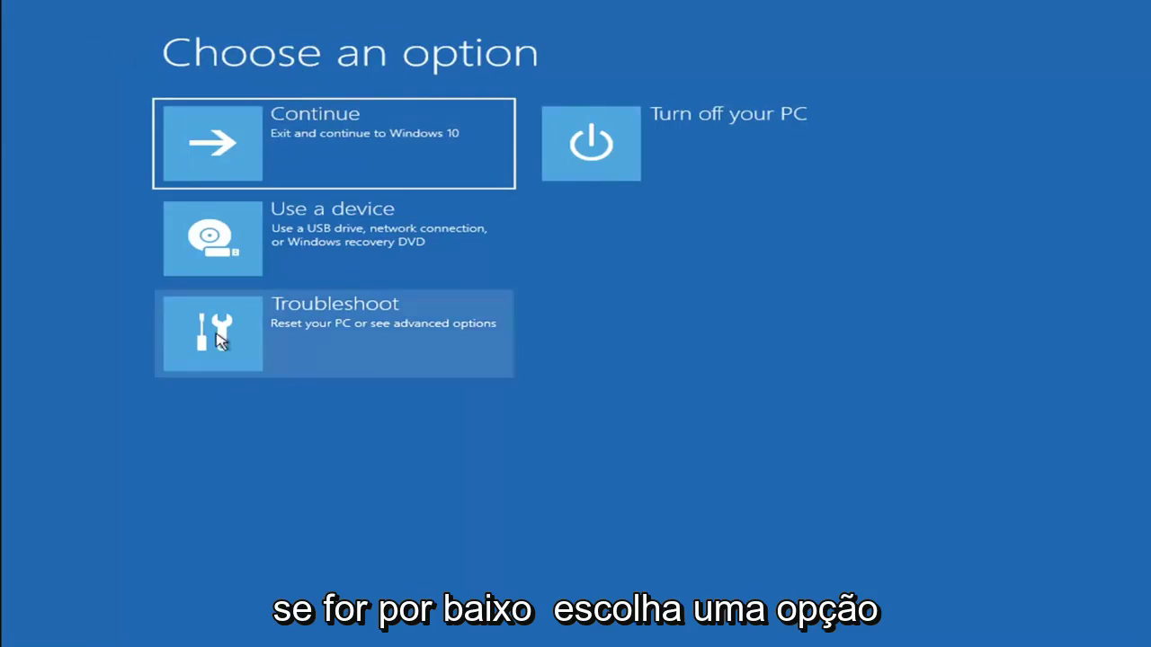
Open Command Prompt from the advanced troubleshooting options
left_click(350, 340)
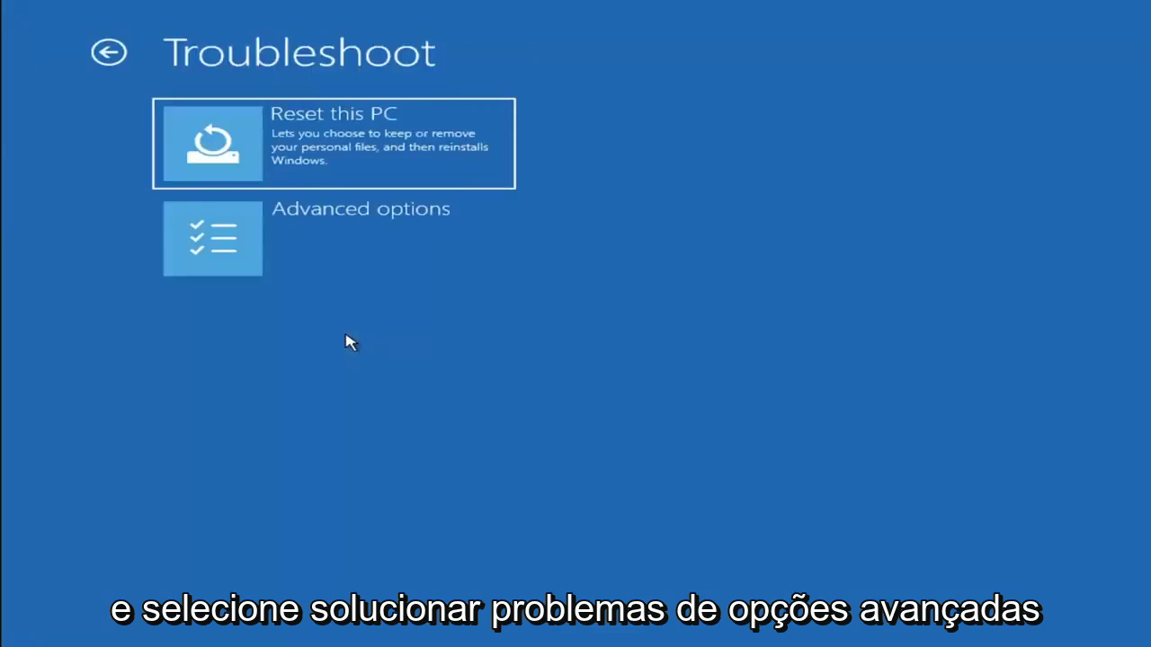
left_click(347, 250)
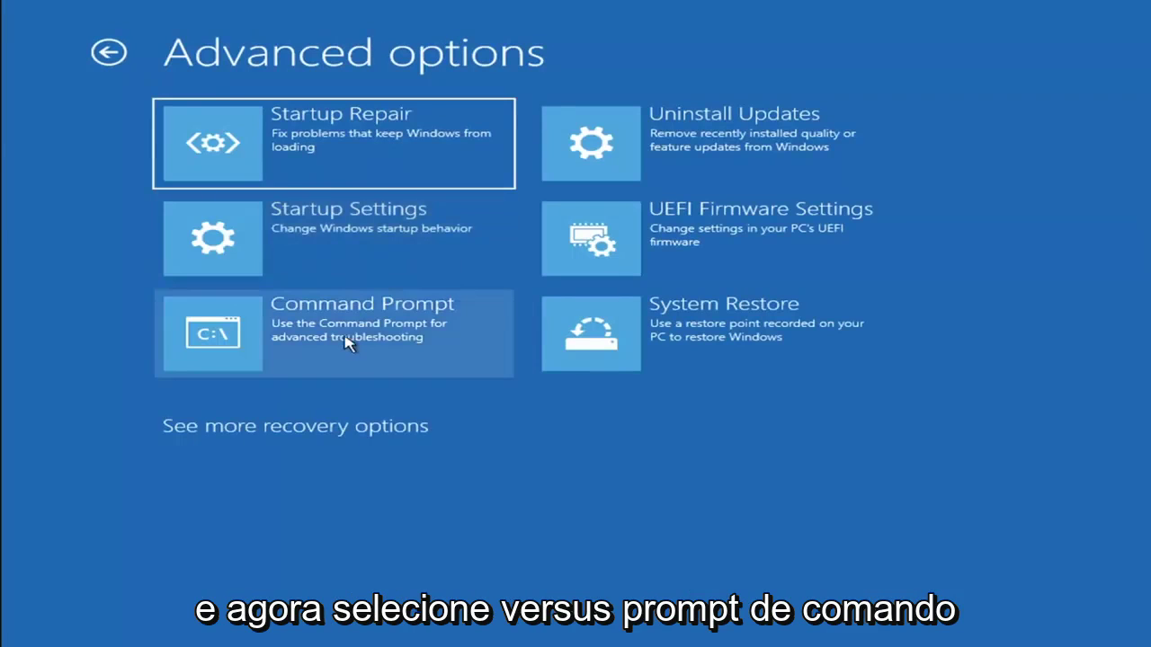
left_click(286, 342)
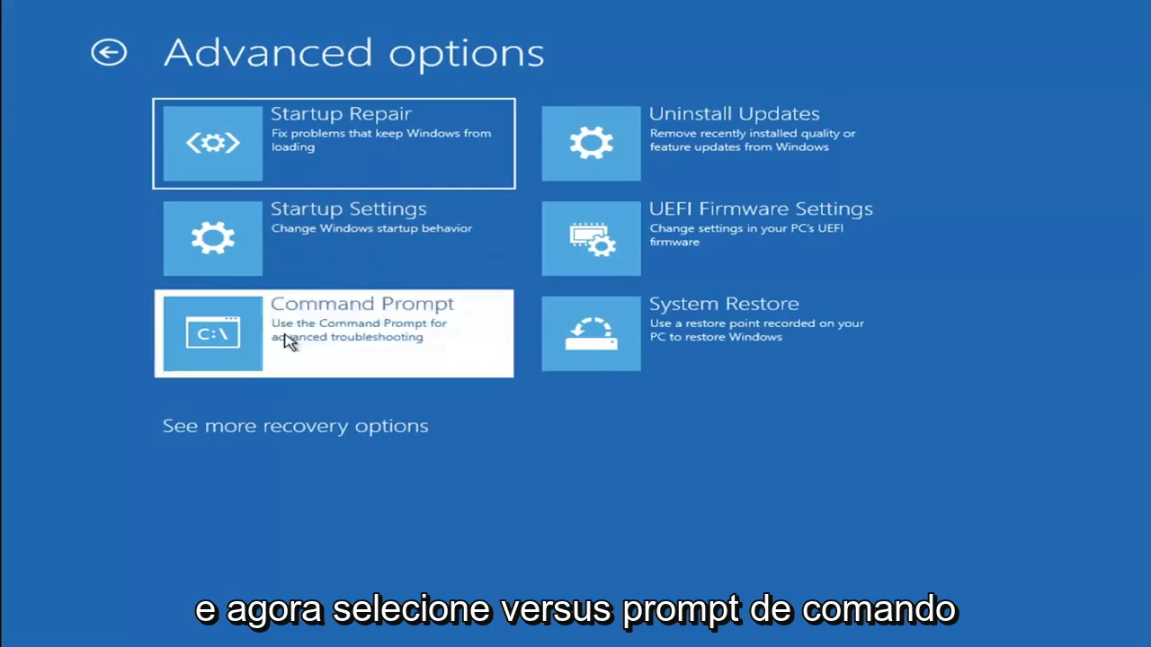
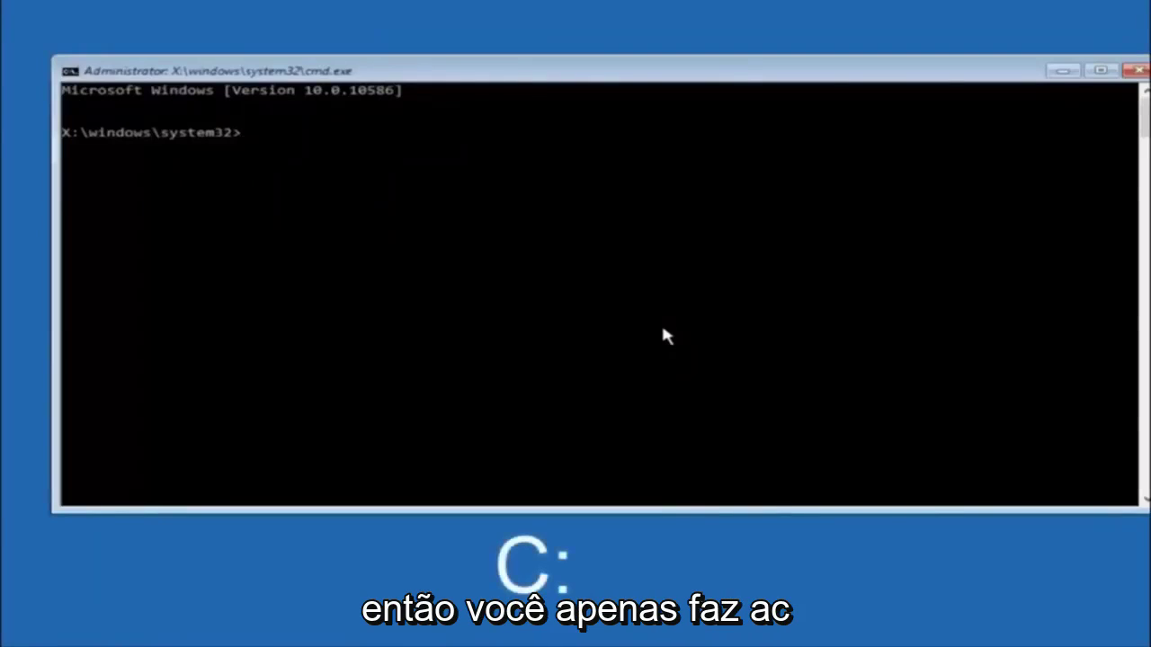
Switch to the C: drive and list its contents with dir
type(":")
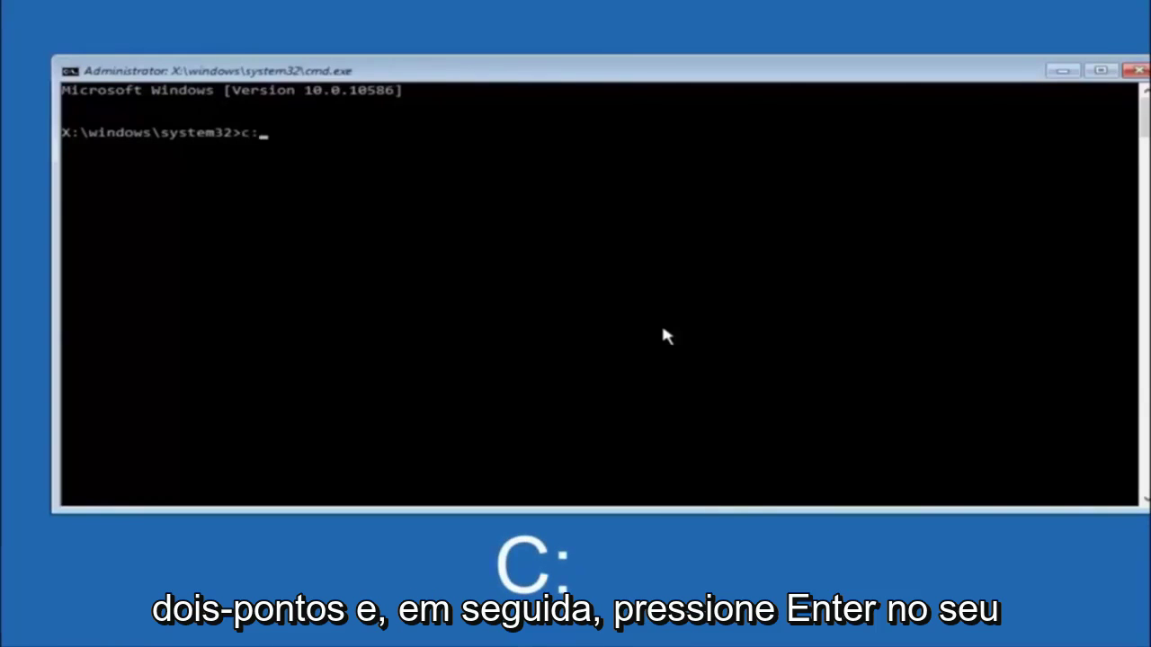
key("Return")
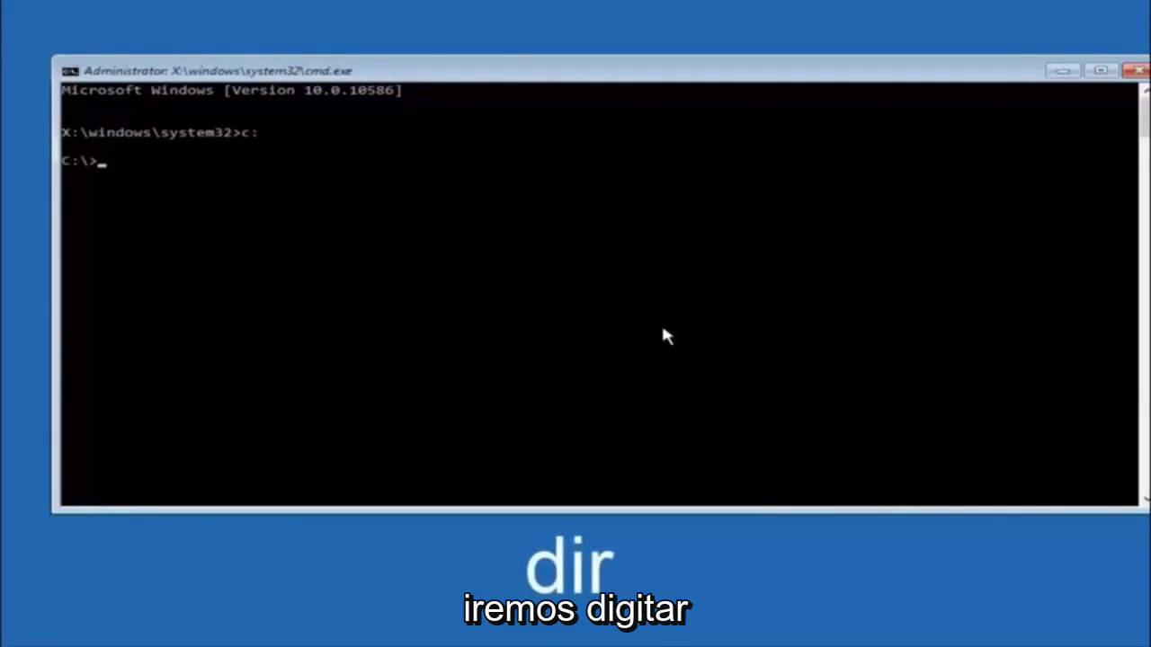
type("dir")
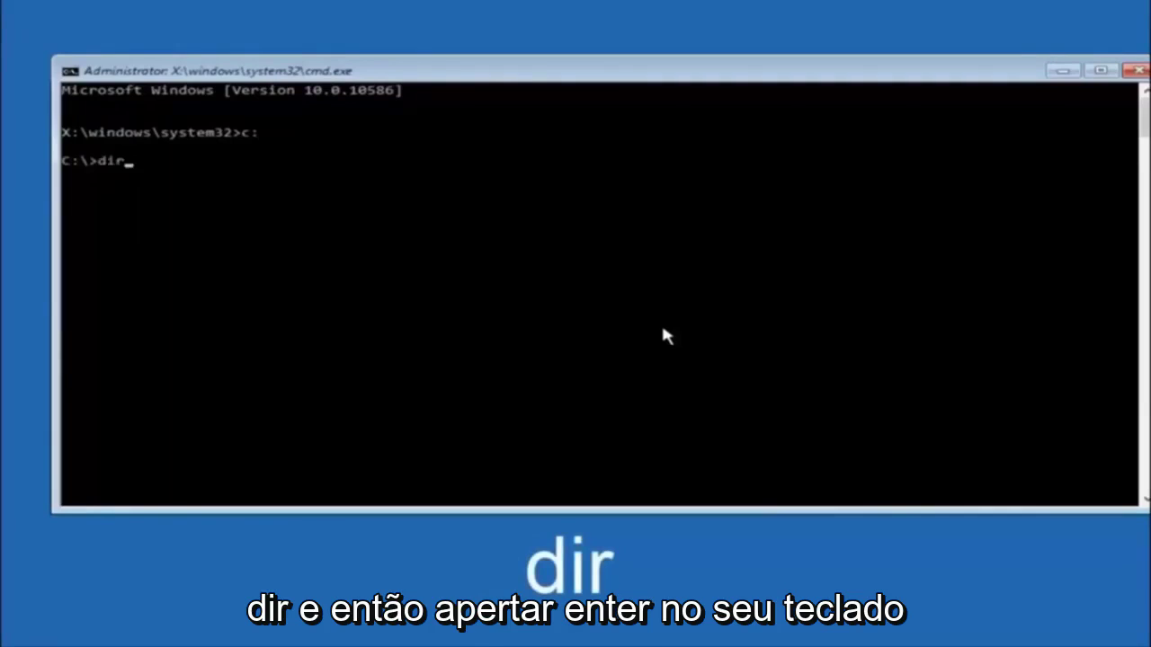
key("Return")
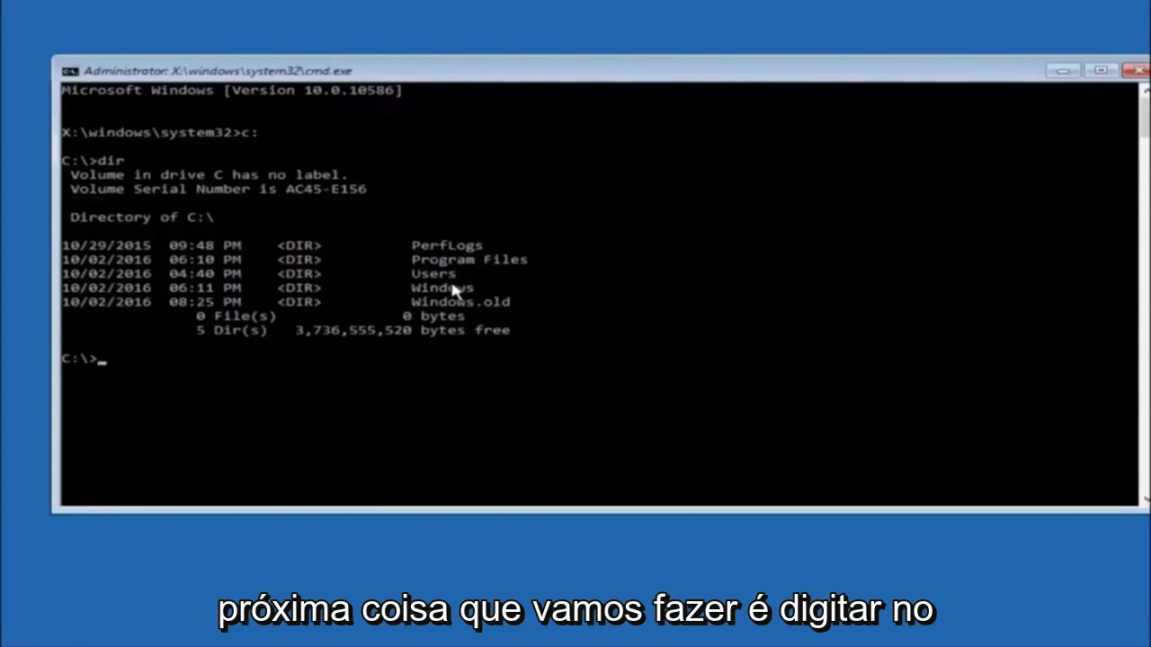
Change to the \windows\system32\config directory and create a folder named backup in it with md
type("cd \\windows\\system32\\config")
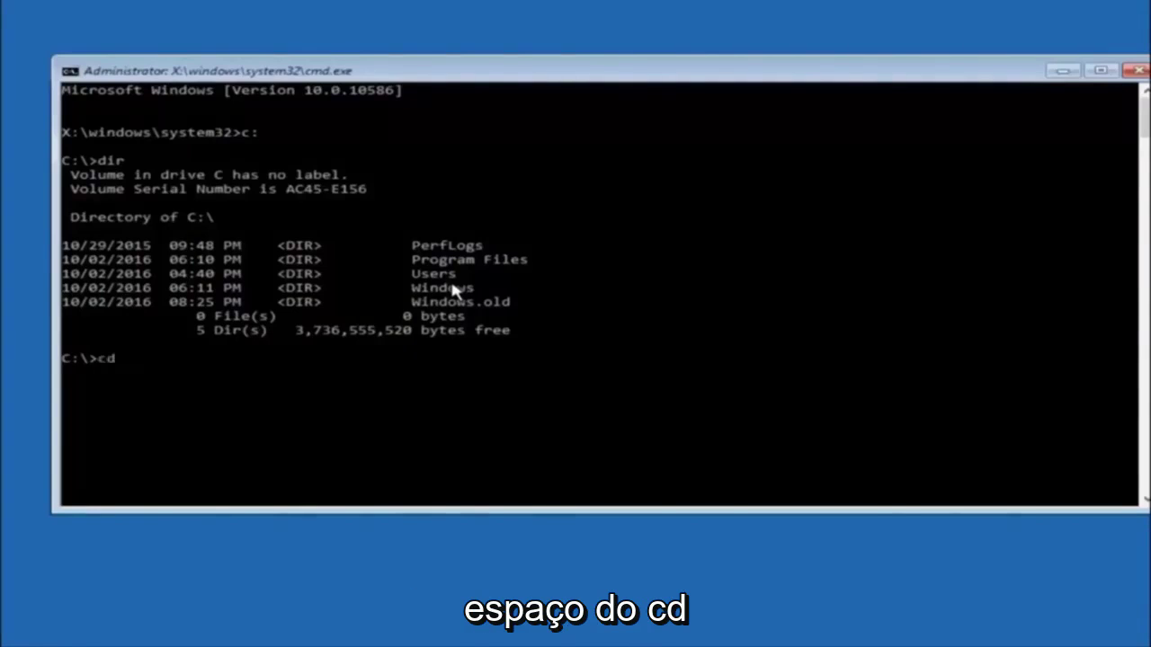
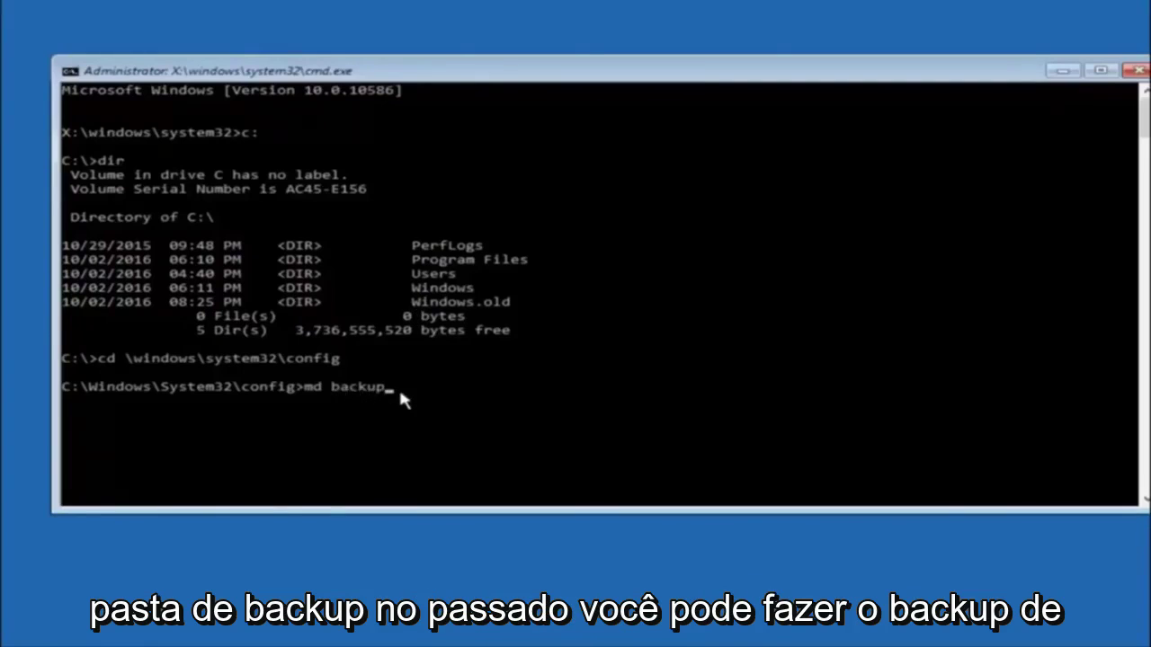
type("1")
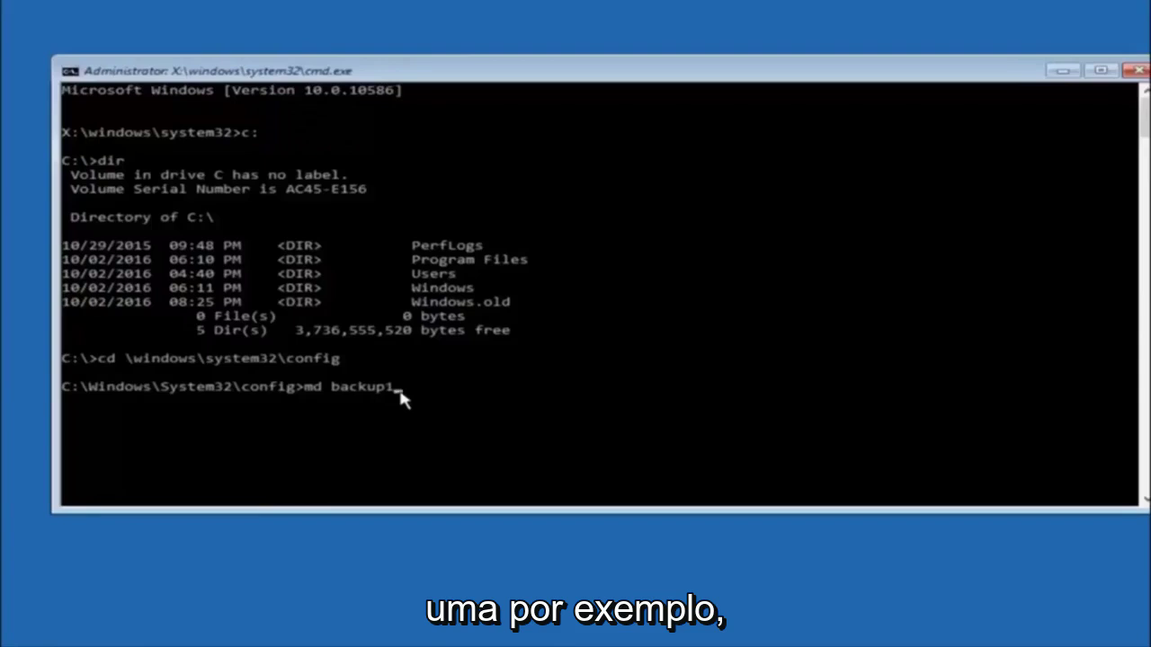
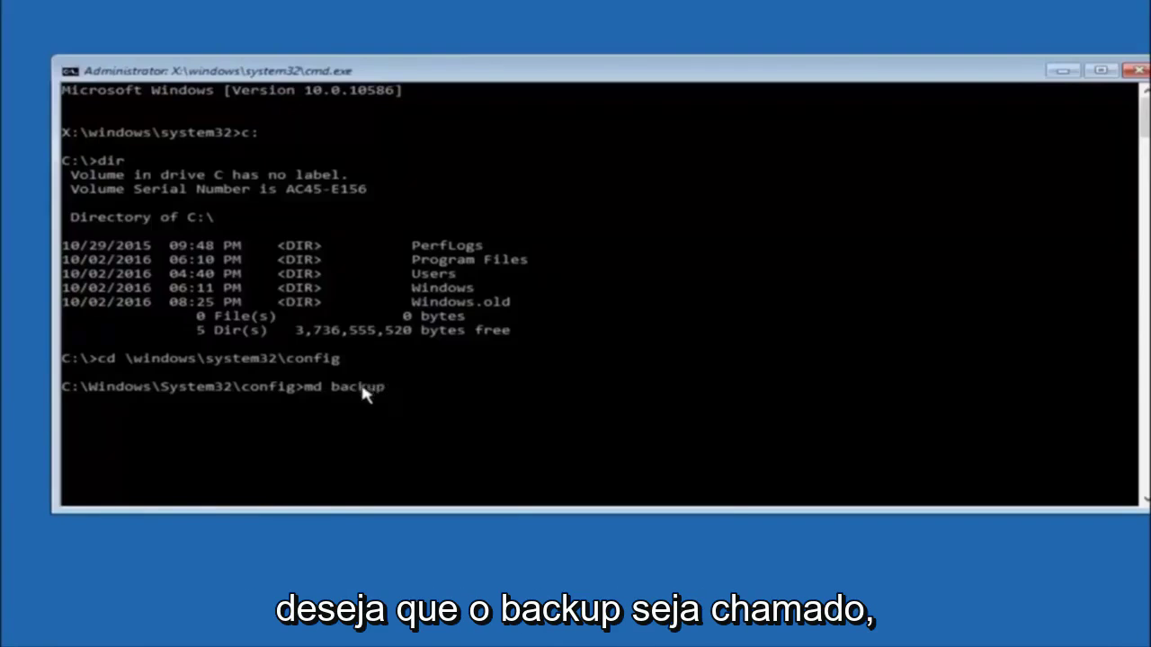
key("Return")
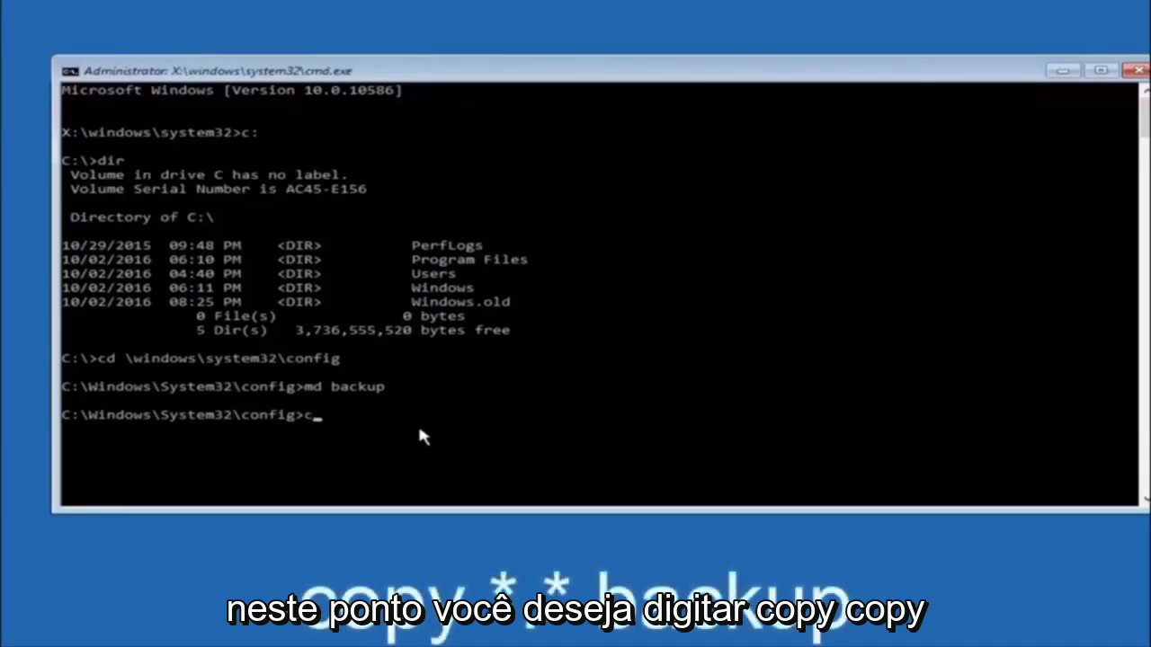
Copy all files of the config directory into the backup folder with copy *.* backup
type("copy")
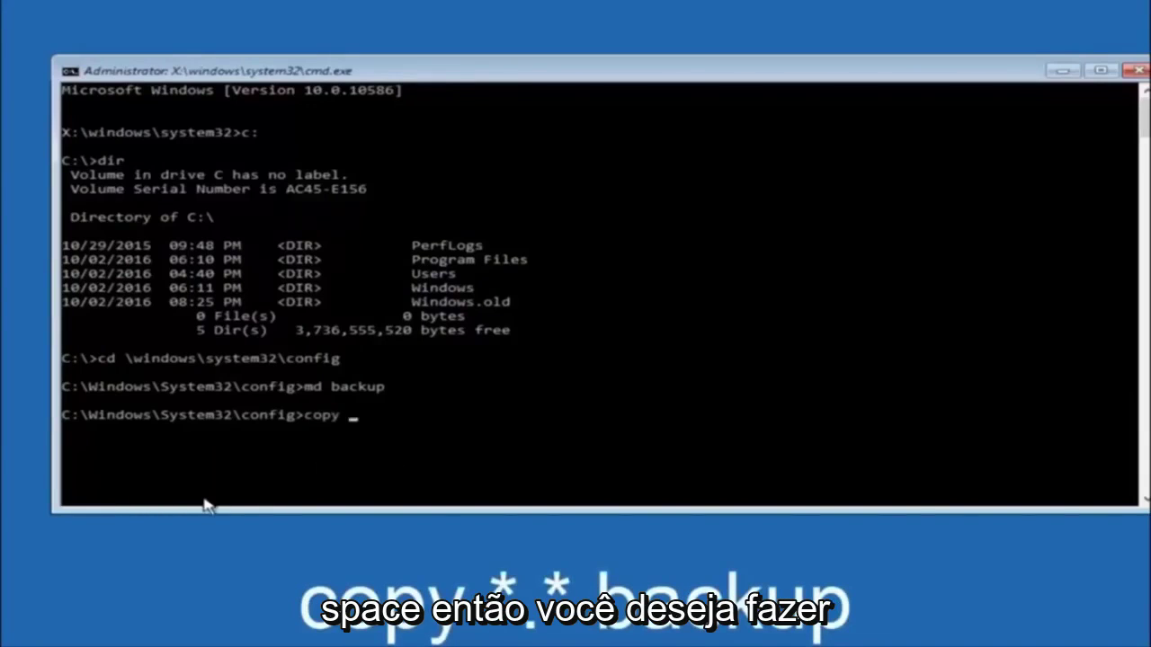
type(" *")
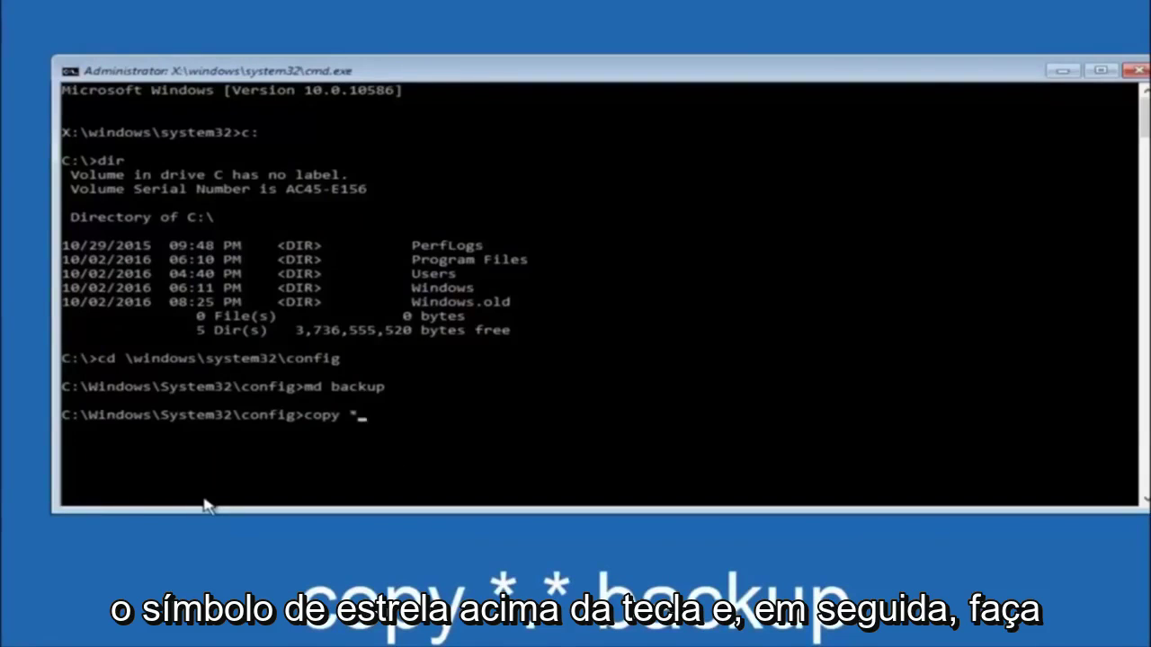
type(".")
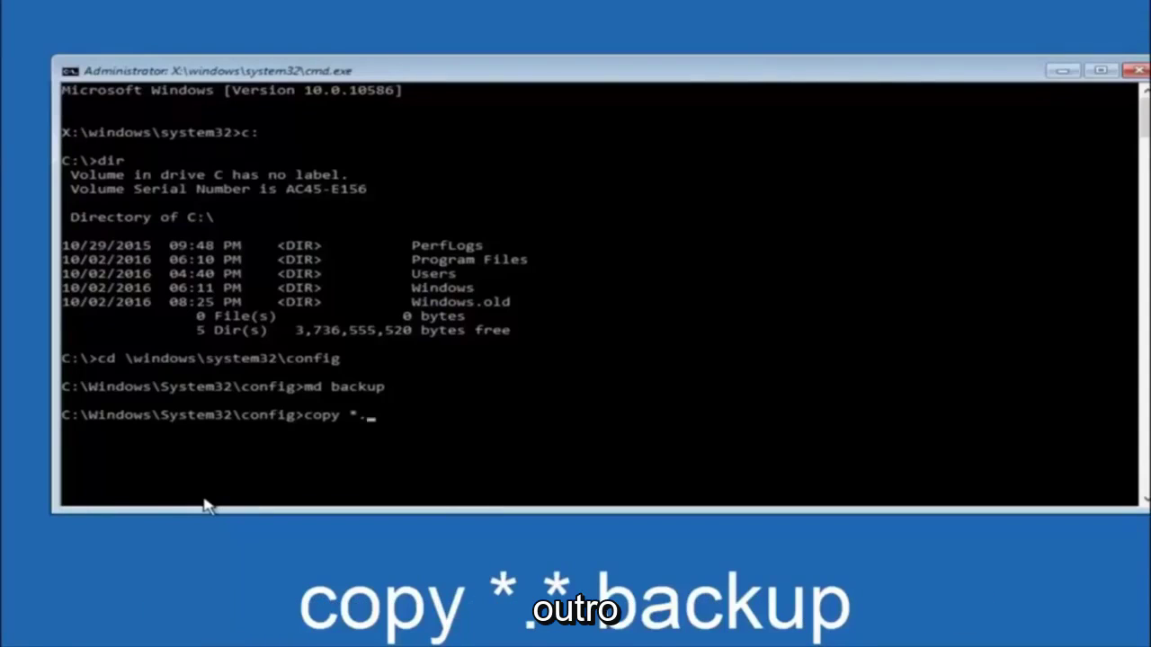
type("*")
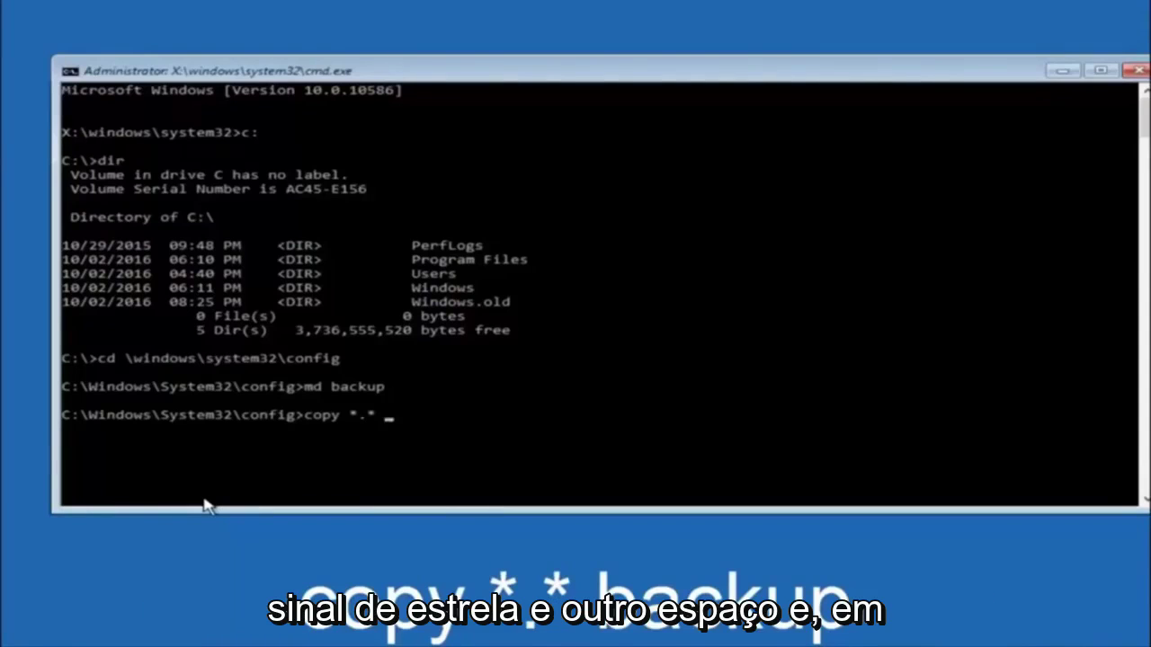
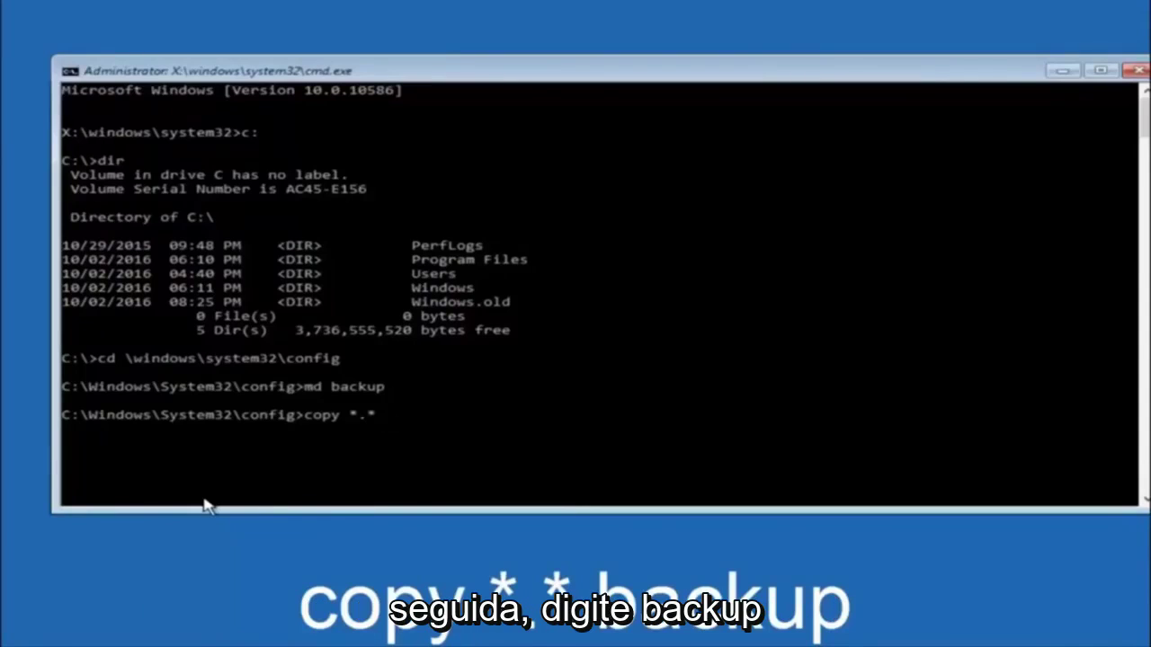
type(" backup")
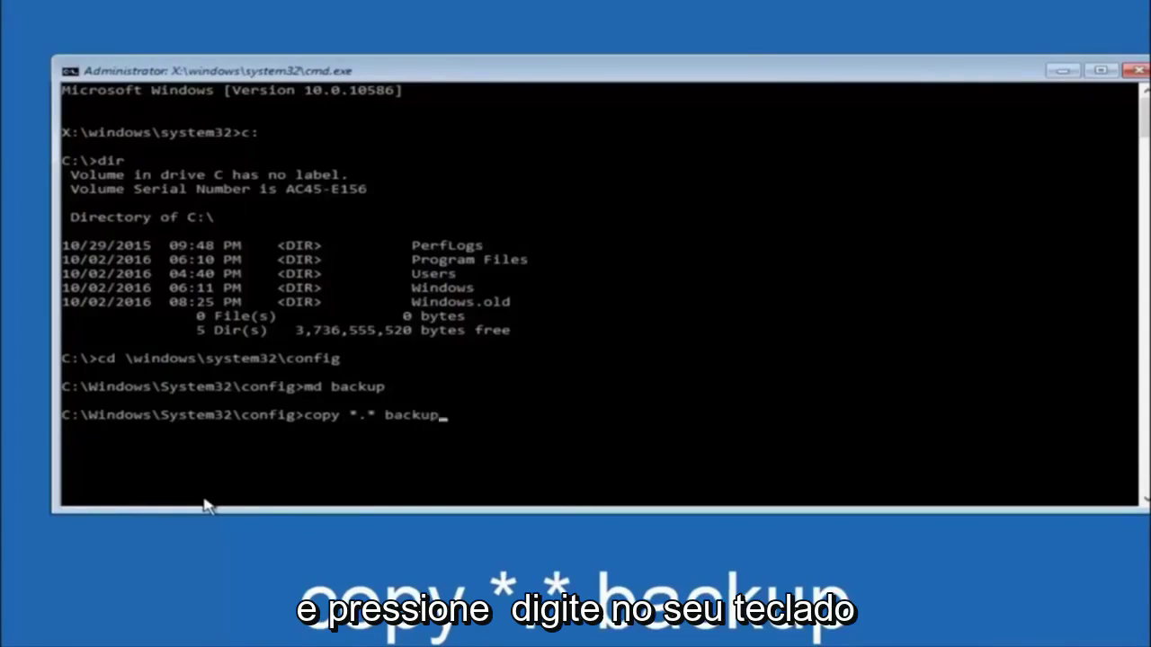
key("Return")
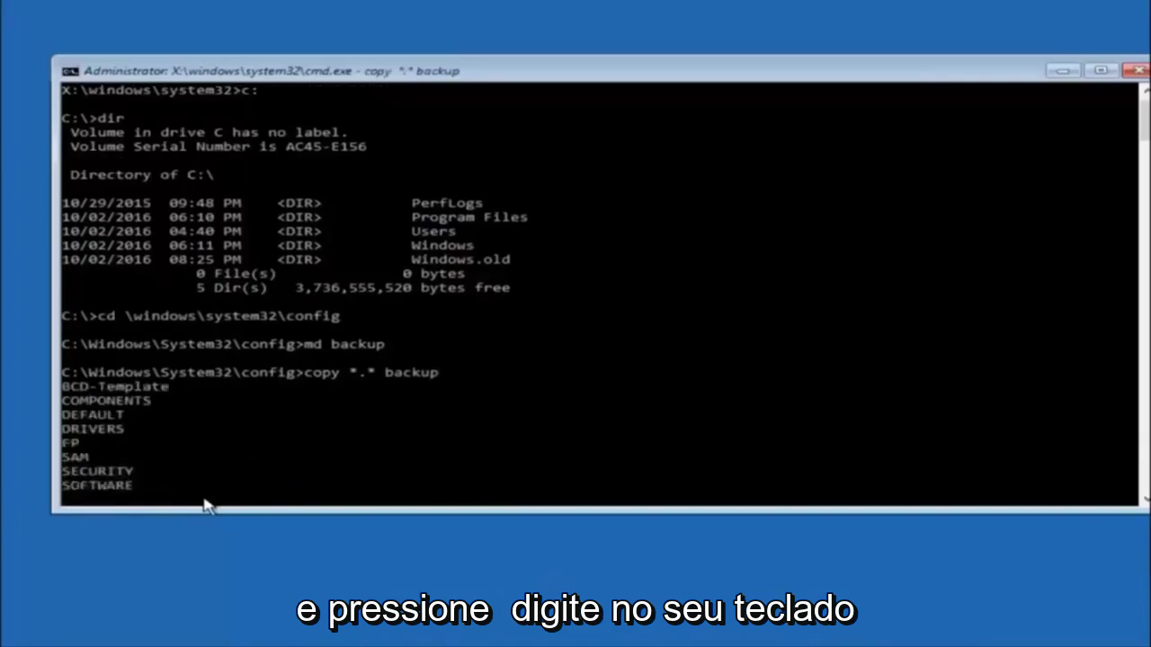
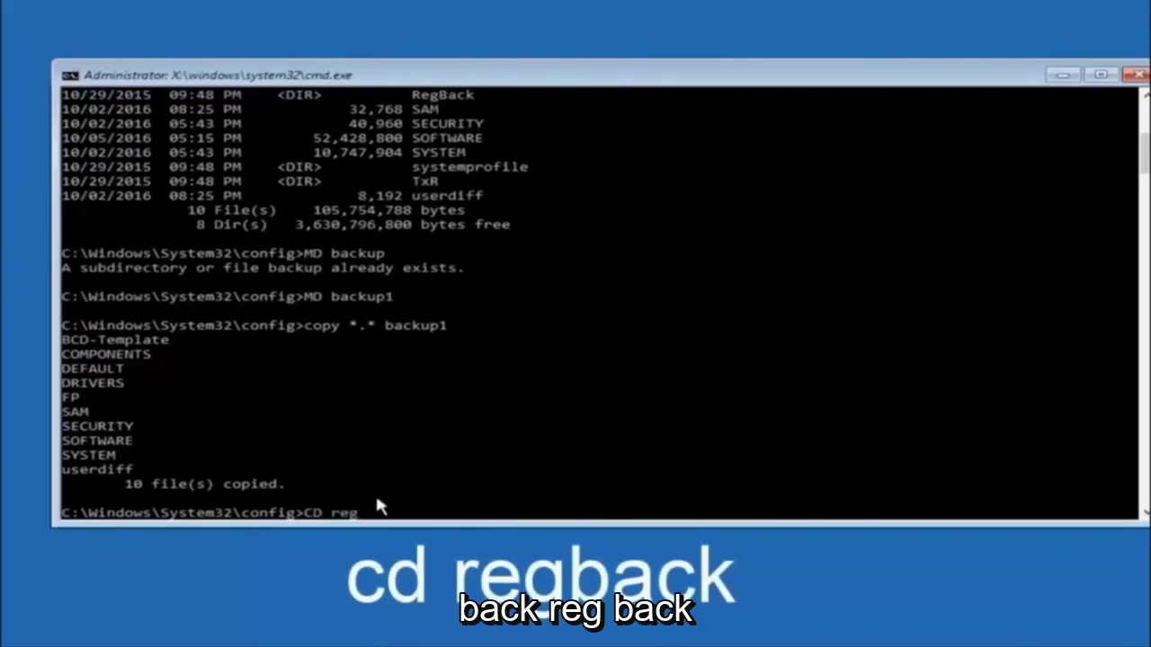
Change to the regback subdirectory and list its contents with dir
type("back")
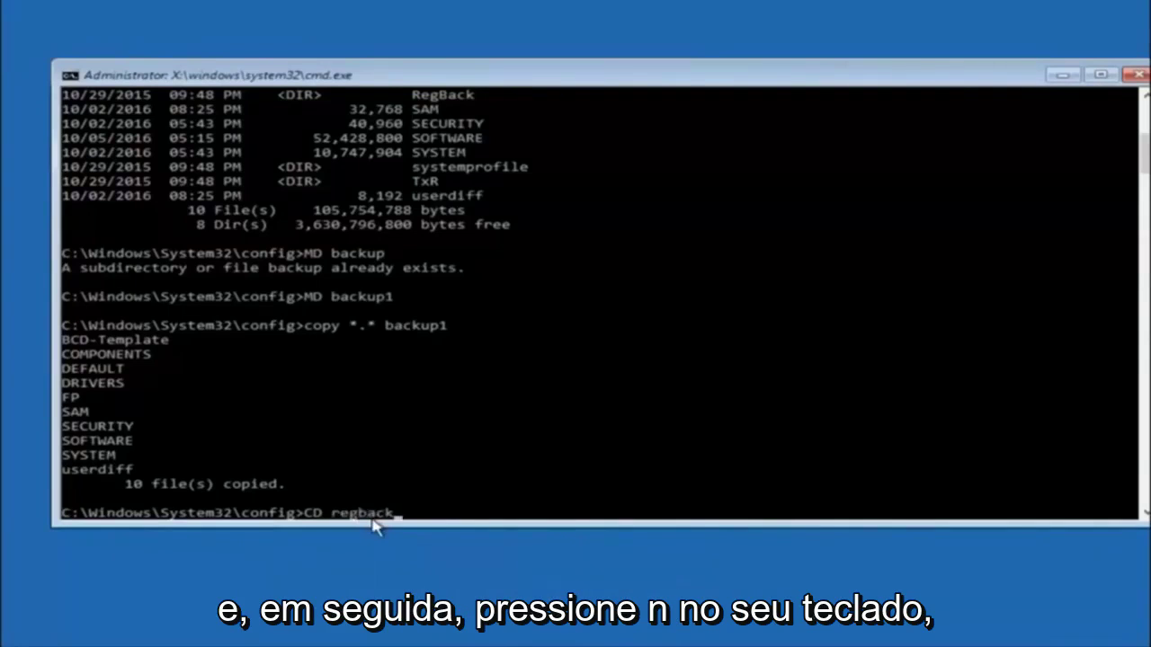
key("Return")
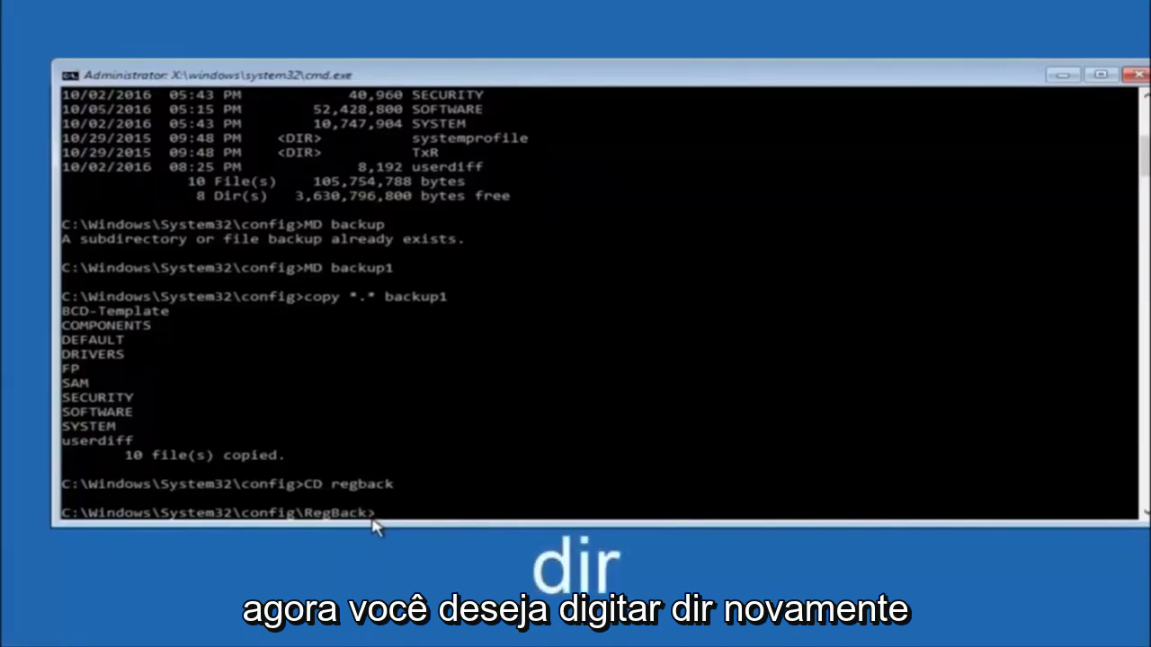
type("dir")
key("Return")
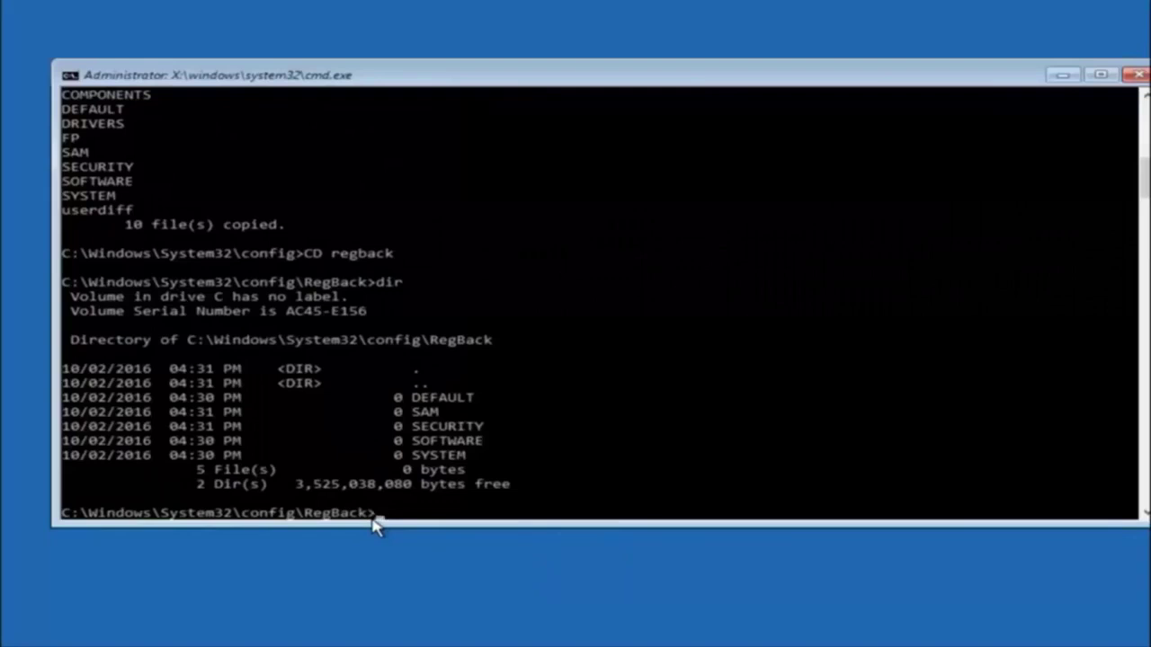
Copy all RegBack files to the parent config directory with copy *.* .., answer A to overwrite all, and close Command Prompt
type("copy")
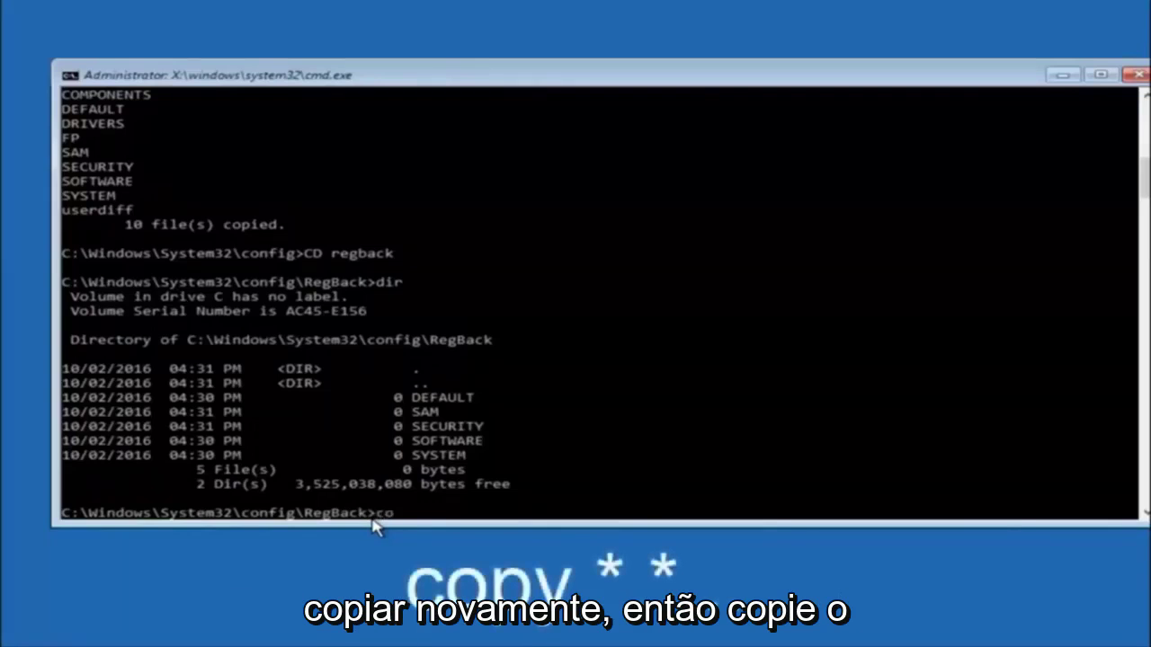
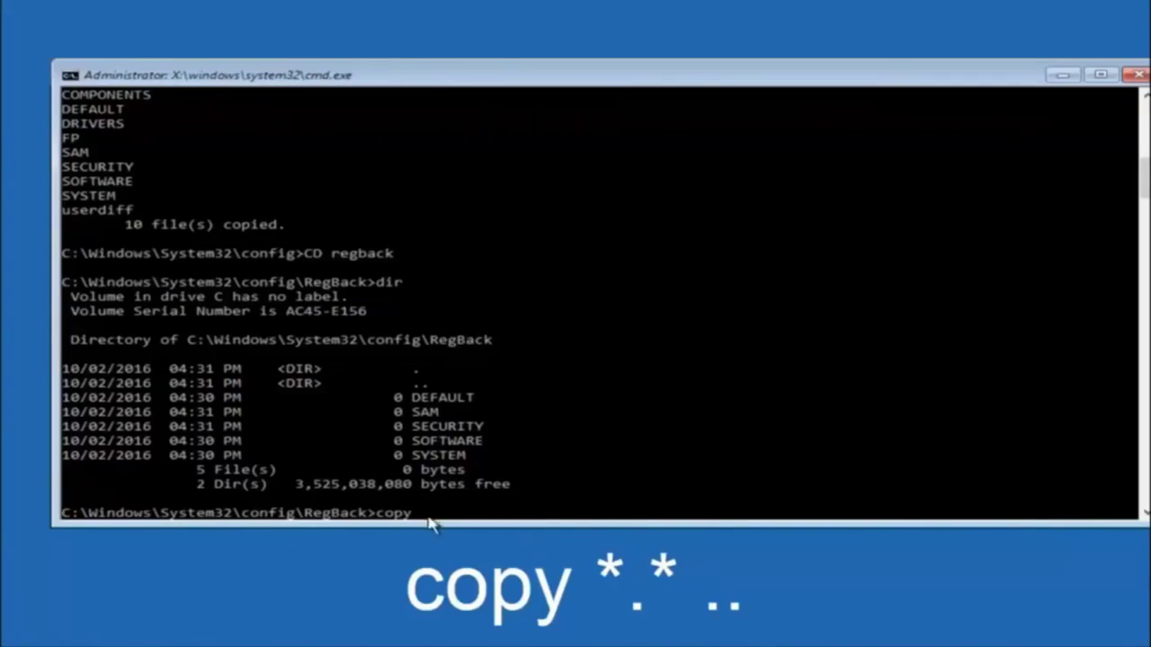
left_click(428, 514)
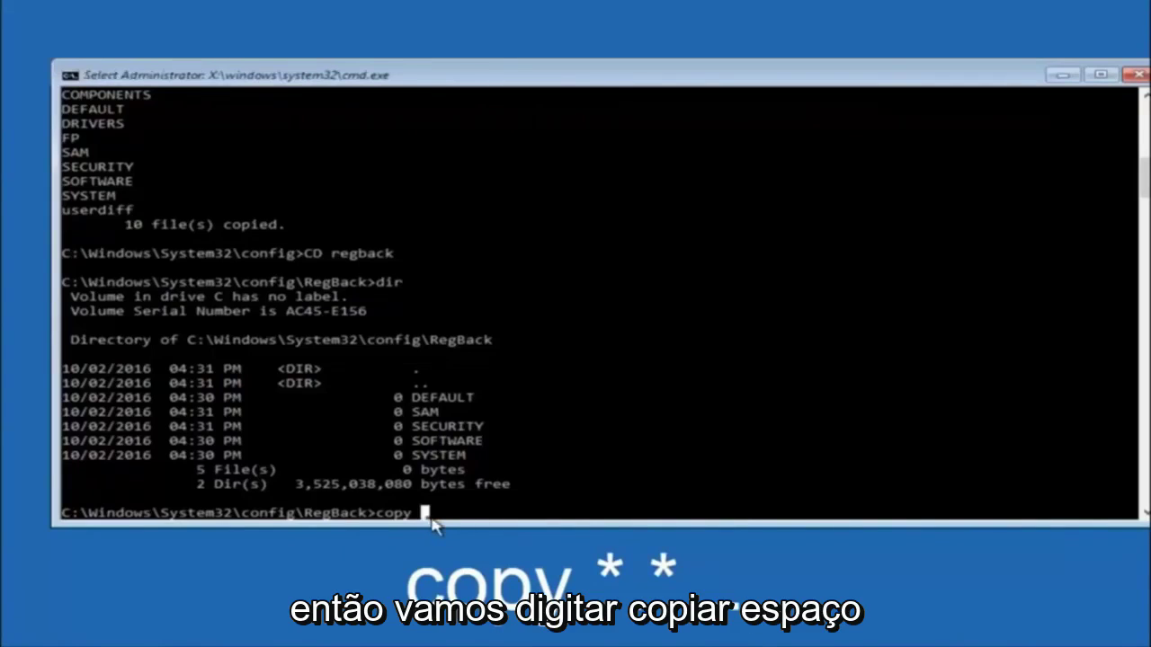
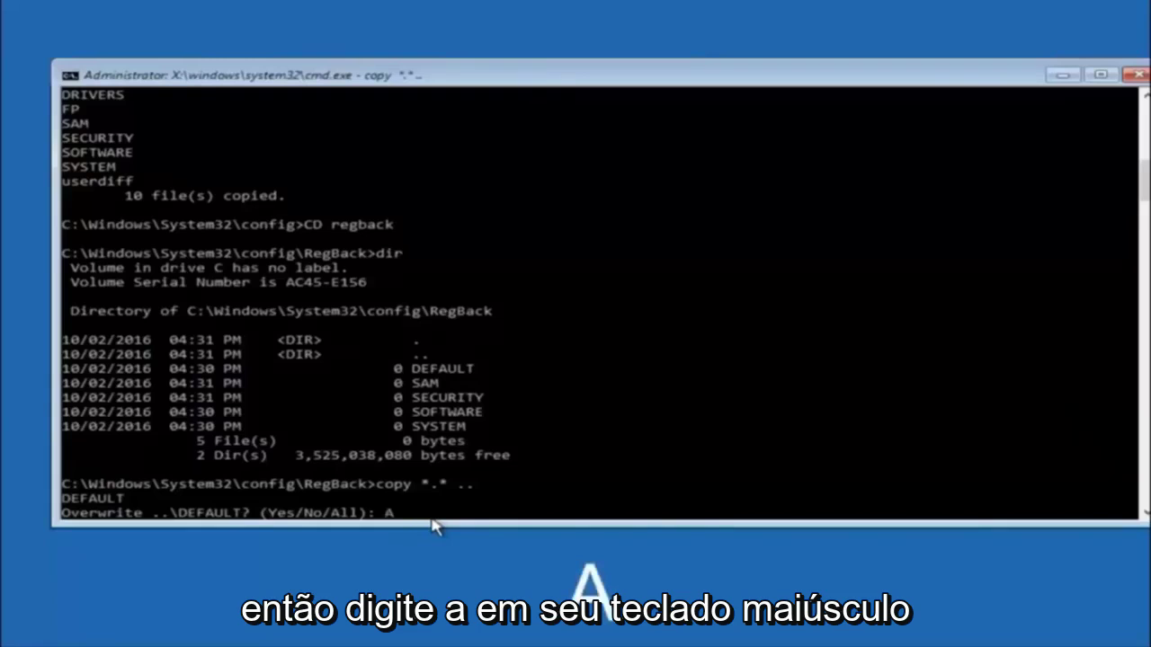
key("Return")
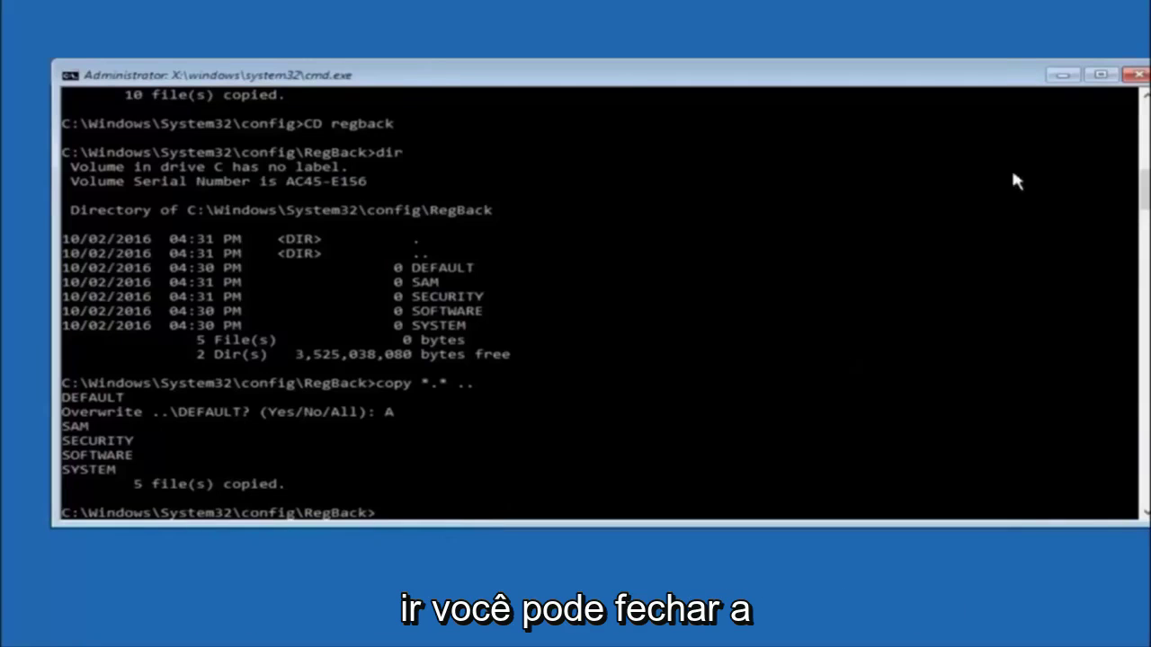
left_click(1138, 75)
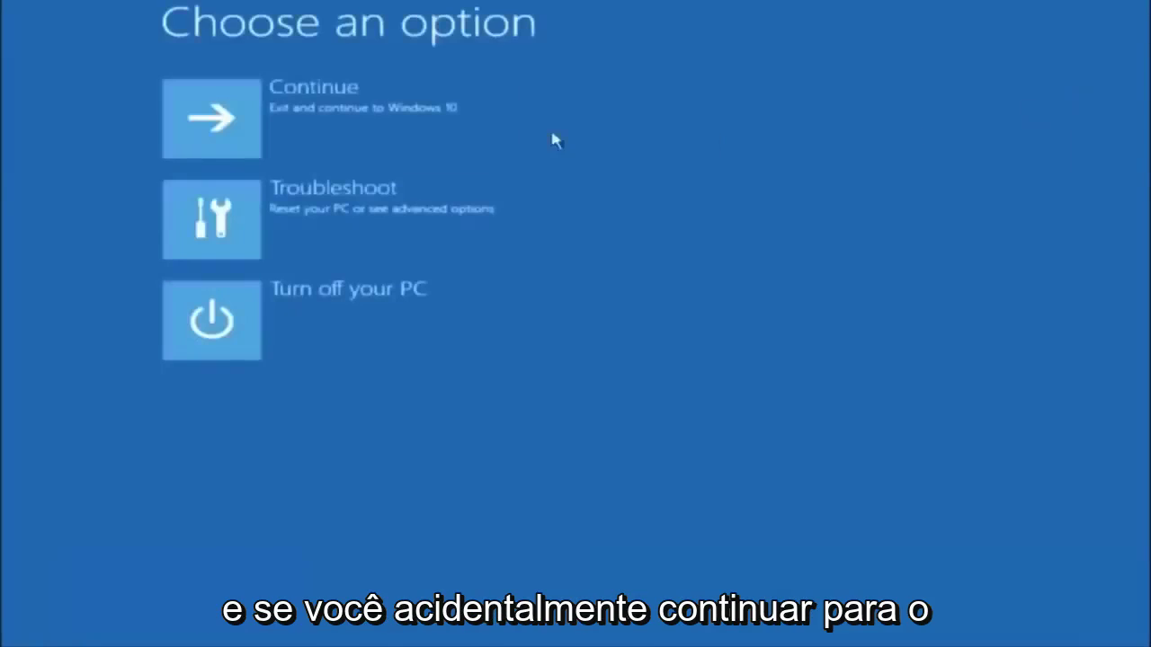